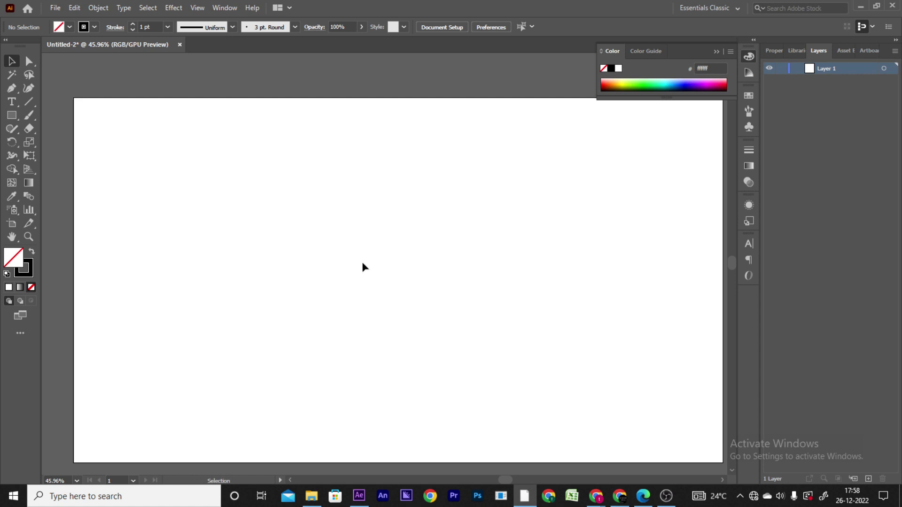
# Step: Paint a wavy freehand line across the artboard with the Paintbrush
pyautogui.moveTo(319, 407); pyautogui.dragTo(290, 355)
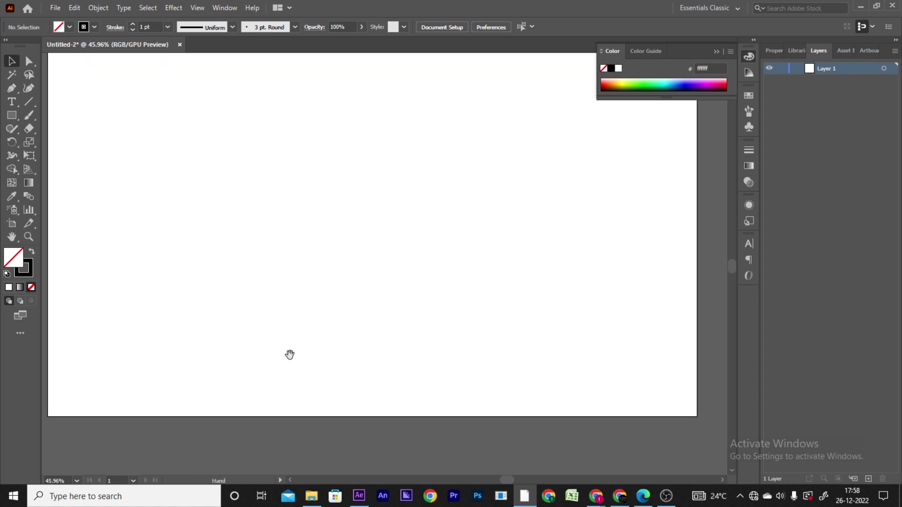
pyautogui.moveTo(324, 258)
pyautogui.mouseDown()
pyautogui.moveTo(343, 318)
pyautogui.moveTo(339, 294)
pyautogui.mouseUp()
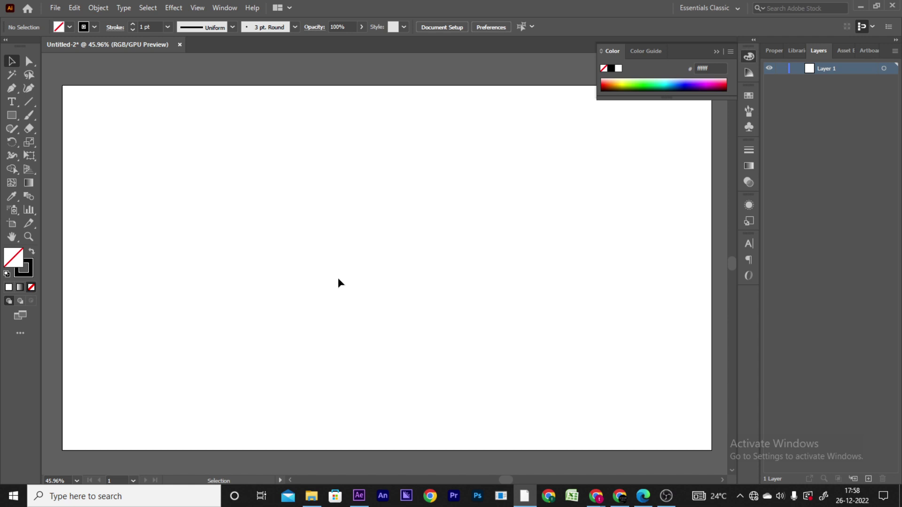
pyautogui.click(29, 116)
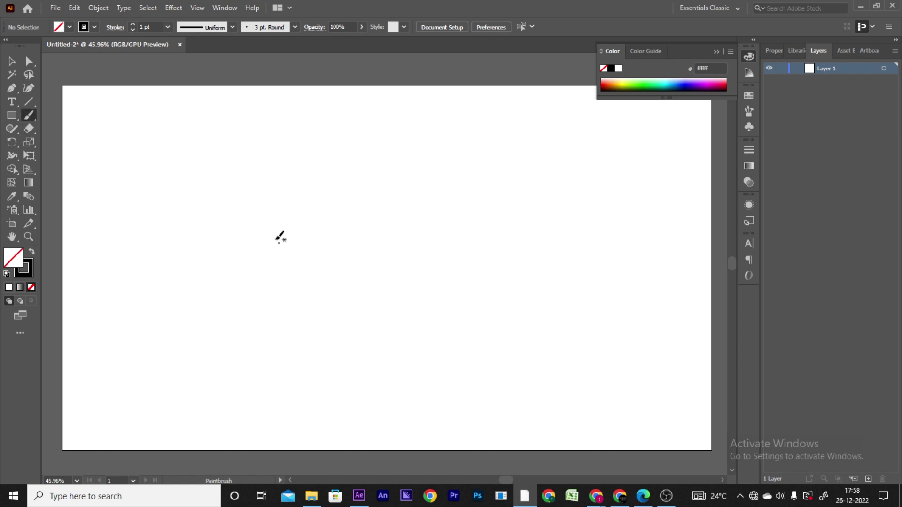
pyautogui.moveTo(147, 295); pyautogui.dragTo(508, 261)
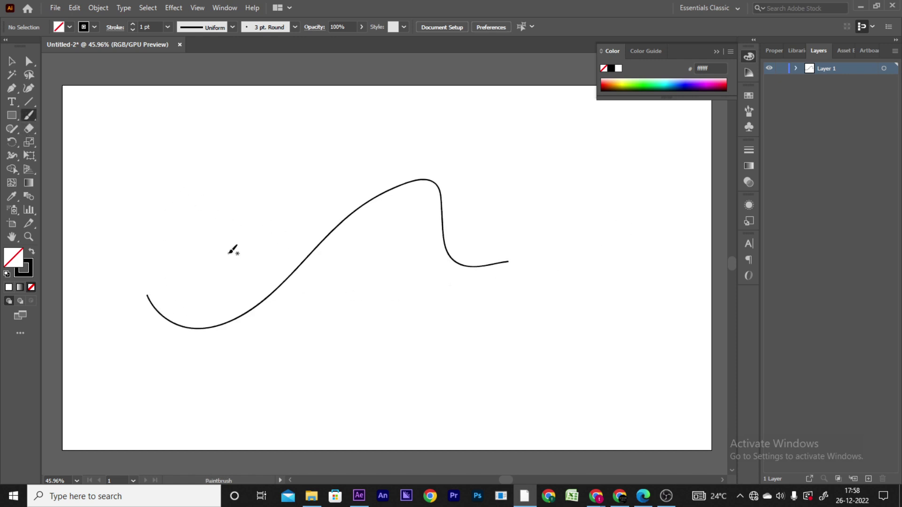
# Step: Thicken the wavy line's stroke to 13 pt and bring its stroke colour forward for editing
pyautogui.click(12, 62)
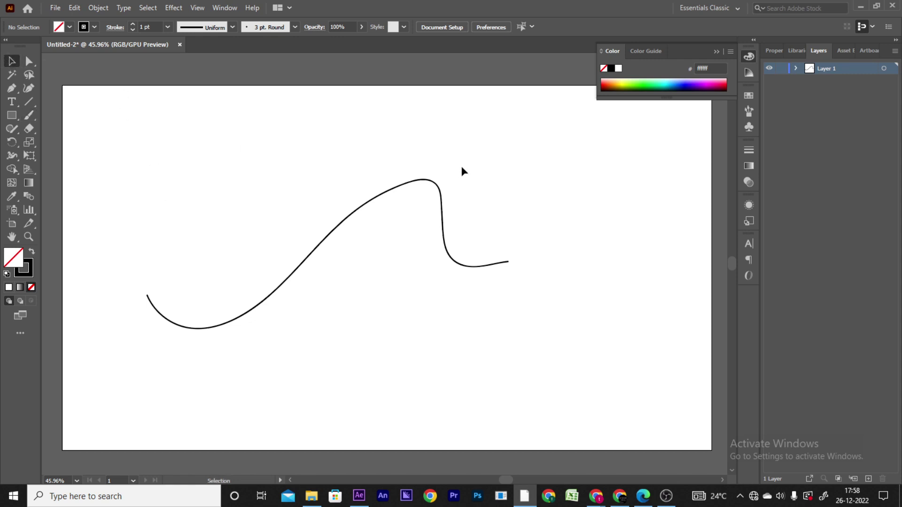
pyautogui.click(441, 197)
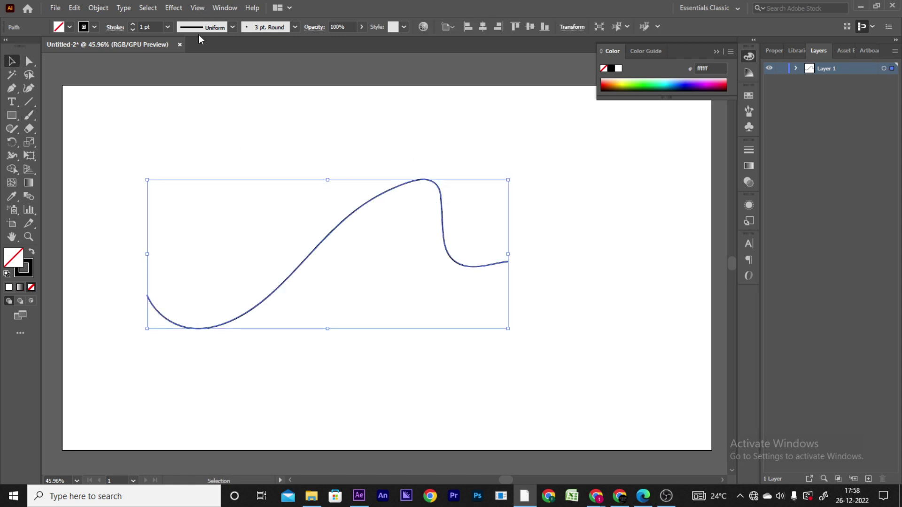
pyautogui.click(134, 24)
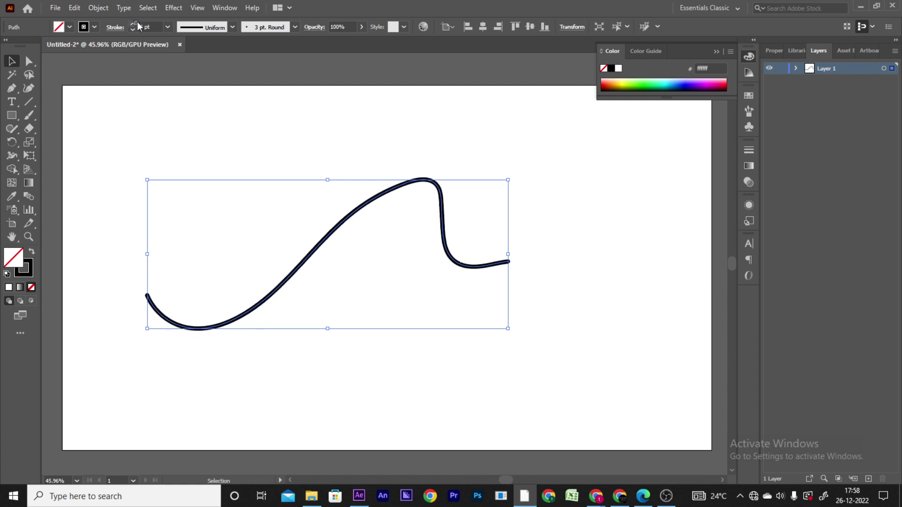
pyautogui.click(133, 24)
pyautogui.click(134, 24)
pyautogui.click(134, 24)
pyautogui.click(134, 25)
pyautogui.click(150, 114)
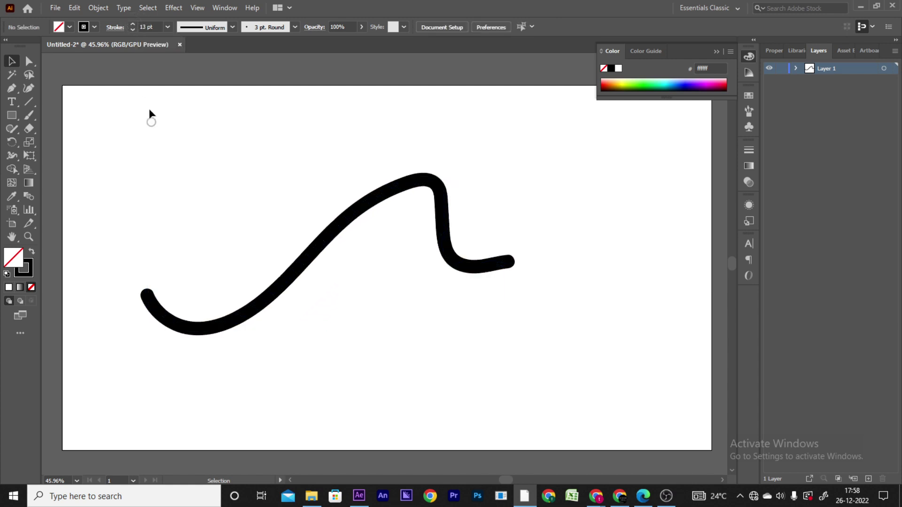
pyautogui.click(371, 193)
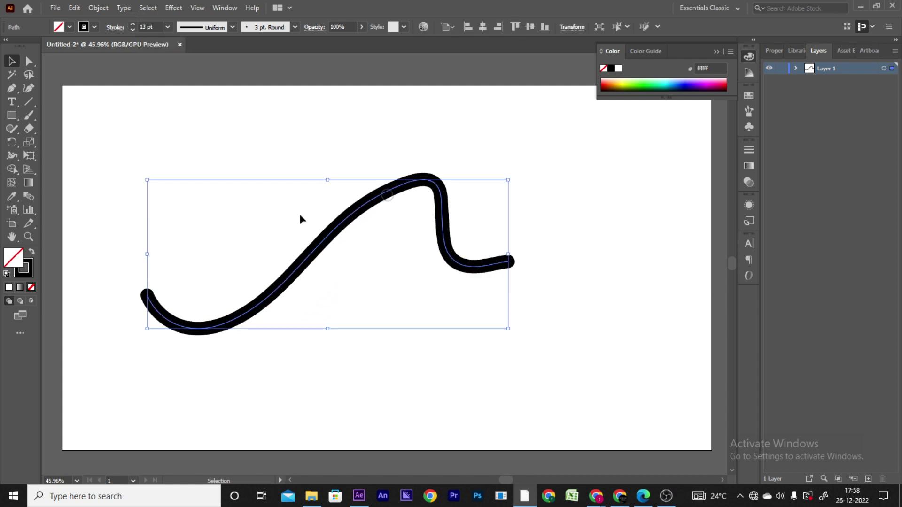
pyautogui.click(22, 276)
# Step: Recolour the 13 pt wavy line's stroke green (009422) and reselect it
pyautogui.moveTo(619, 79); pyautogui.dragTo(657, 79)
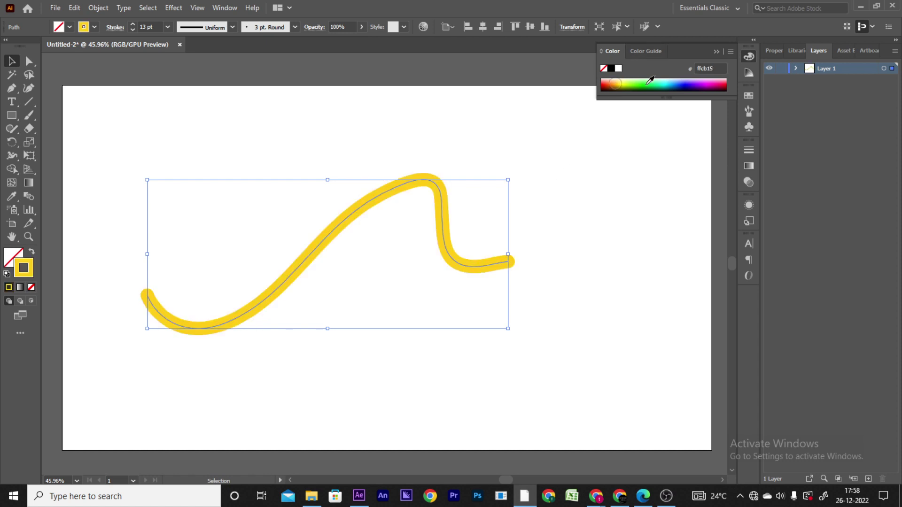
pyautogui.click(175, 182)
pyautogui.click(202, 331)
pyautogui.click(169, 398)
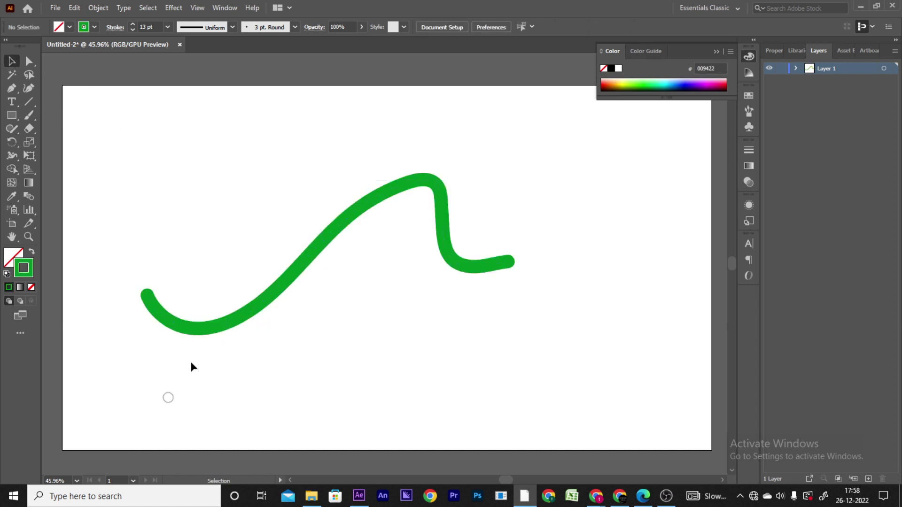
pyautogui.click(339, 219)
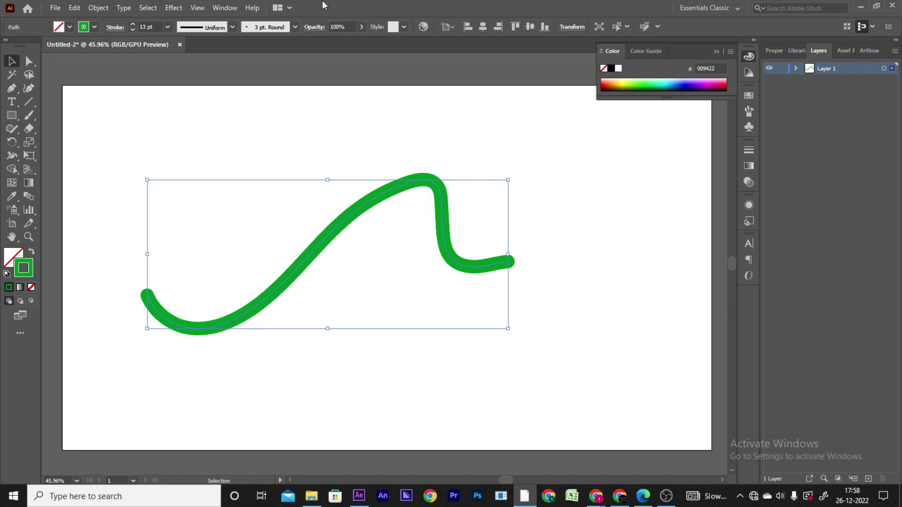
# Step: Show the Brushes panel and load the Arrows_Special brush library
pyautogui.click(226, 2)
pyautogui.click(283, 194)
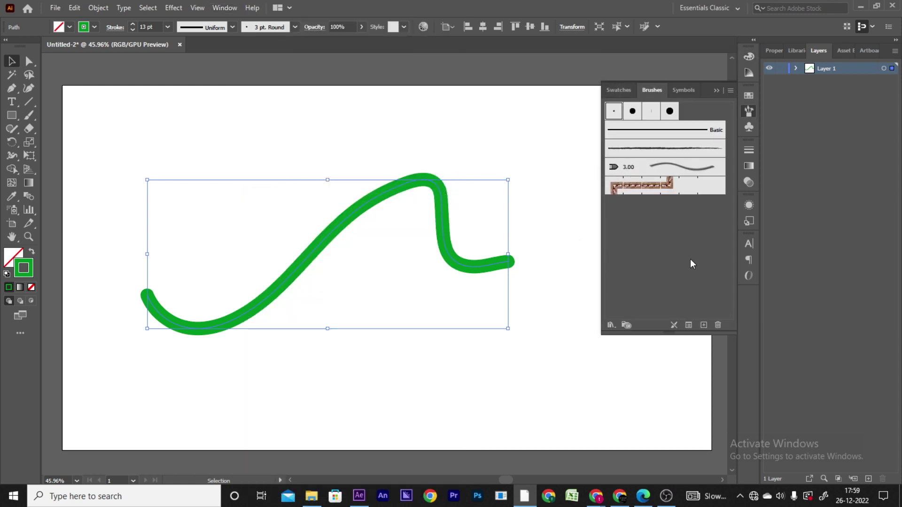
pyautogui.click(611, 325)
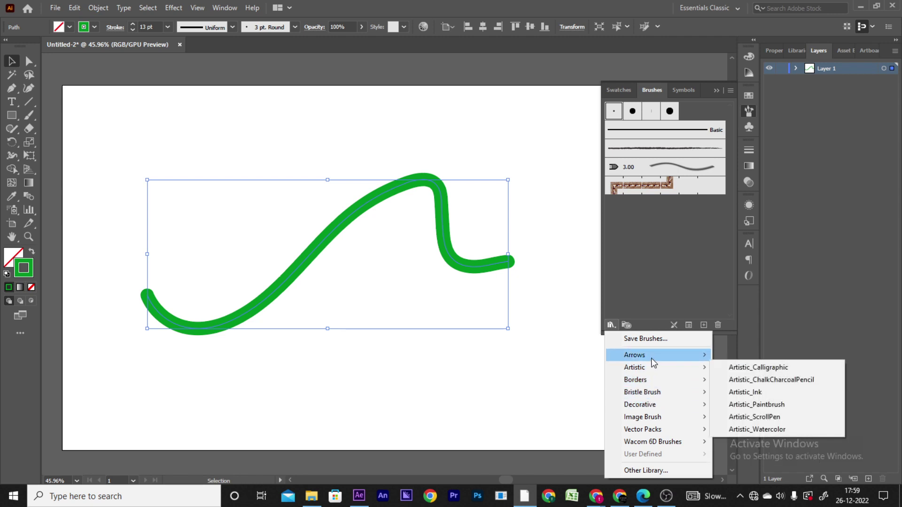
pyautogui.moveTo(656, 354)
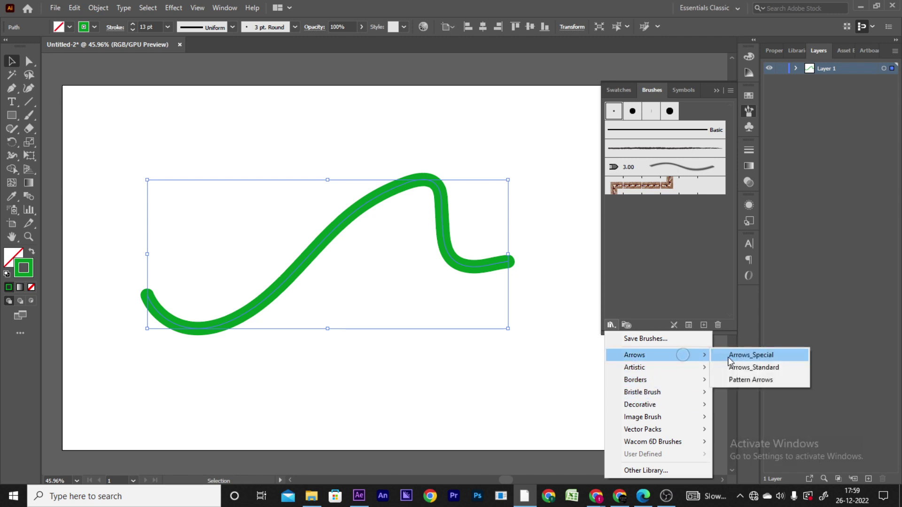
pyautogui.click(746, 355)
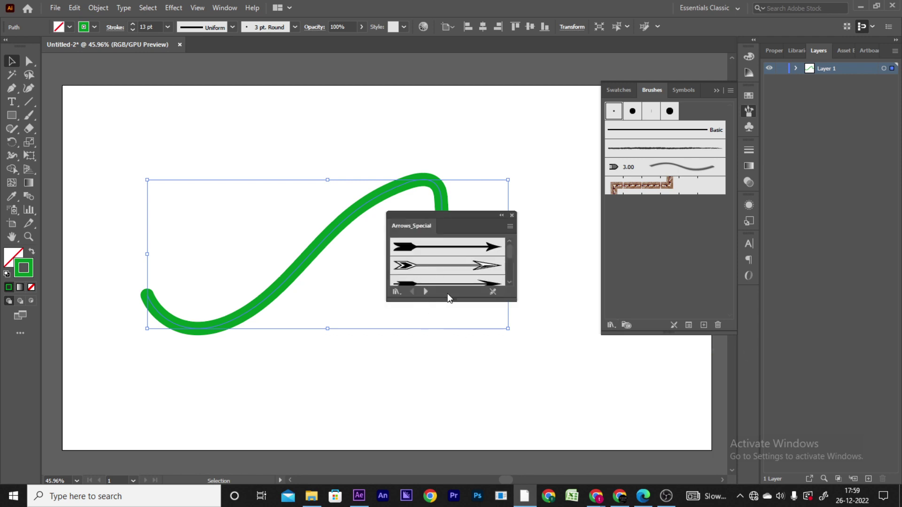
# Step: Enlarge and reposition the Arrows_Special panel, then apply the double-chevron arrow brush to the line
pyautogui.moveTo(450, 297); pyautogui.dragTo(450, 433)
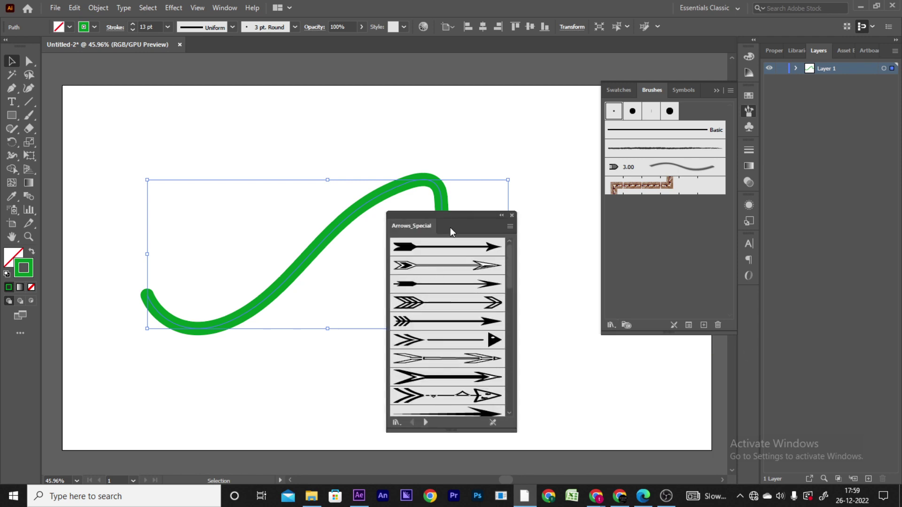
pyautogui.moveTo(451, 223); pyautogui.dragTo(592, 95)
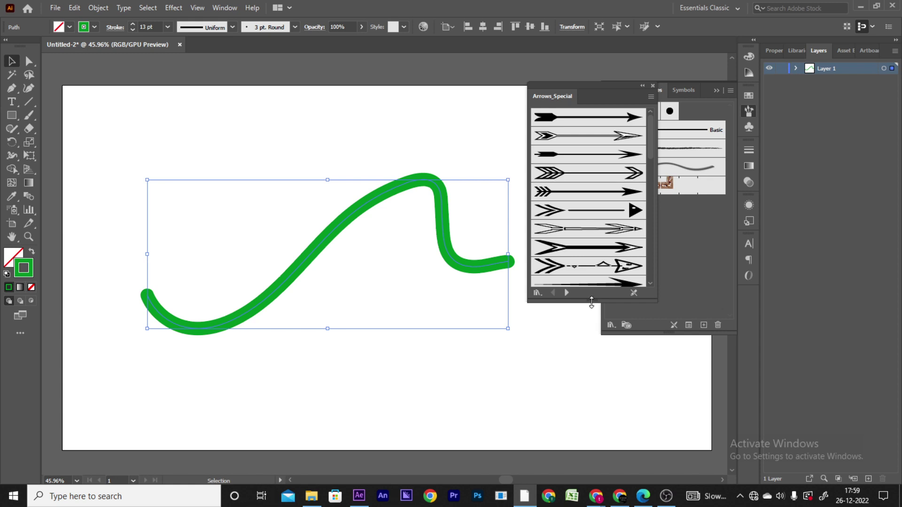
pyautogui.moveTo(591, 303); pyautogui.dragTo(591, 430)
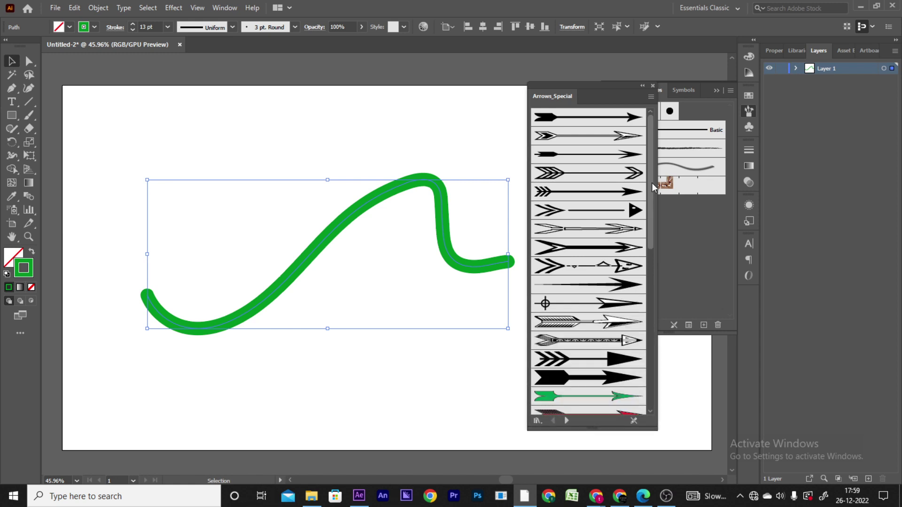
pyautogui.moveTo(649, 171)
pyautogui.mouseDown()
pyautogui.moveTo(651, 255)
pyautogui.moveTo(650, 165)
pyautogui.mouseUp()
pyautogui.click(564, 192)
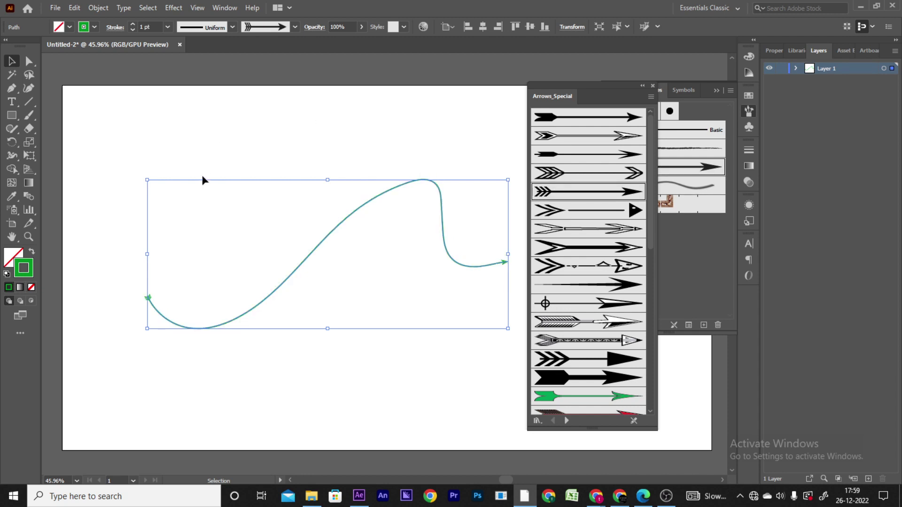
# Step: Move the arrow line down and to the left
pyautogui.click(217, 168)
pyautogui.moveTo(203, 329); pyautogui.dragTo(151, 358)
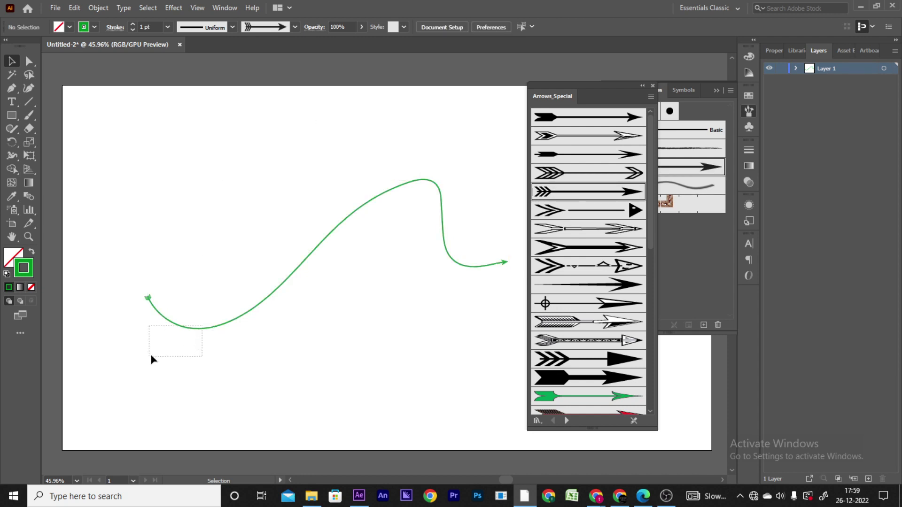
pyautogui.moveTo(195, 329); pyautogui.dragTo(157, 359)
pyautogui.click(208, 398)
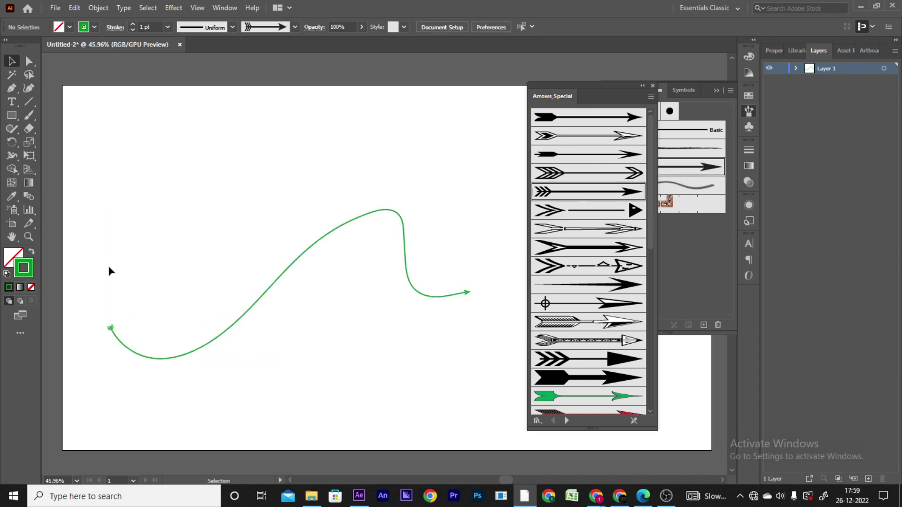
pyautogui.click(30, 117)
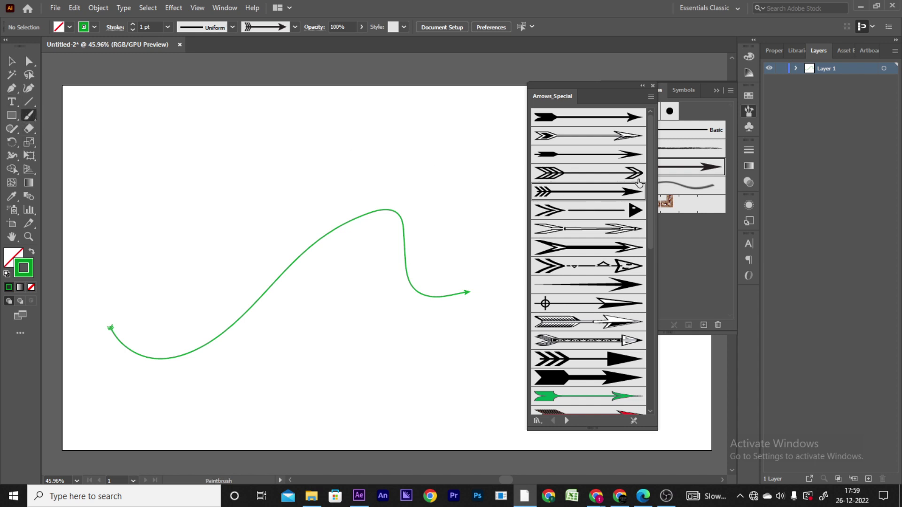
# Step: Paint four double-chevron arrows across the upper and middle artboard
pyautogui.click(609, 168)
pyautogui.moveTo(146, 232); pyautogui.dragTo(350, 166)
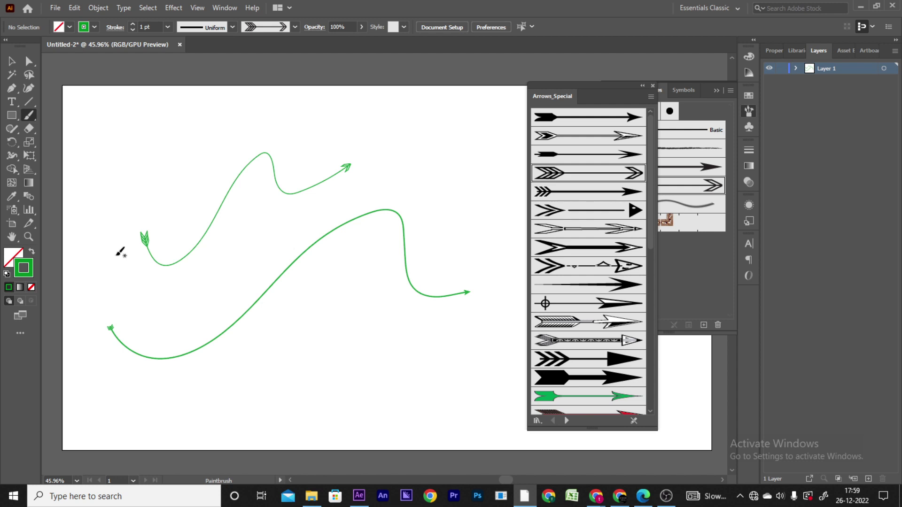
pyautogui.moveTo(115, 137); pyautogui.dragTo(359, 109)
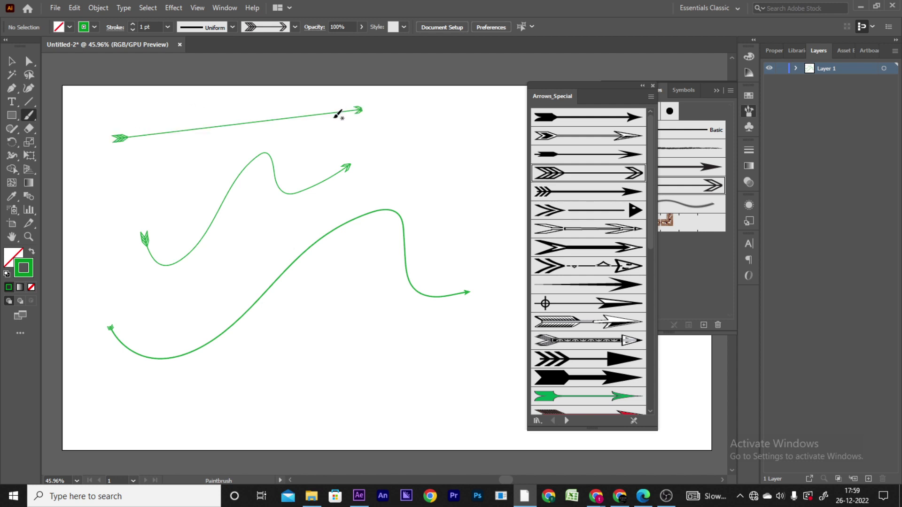
pyautogui.moveTo(312, 156); pyautogui.dragTo(447, 137)
pyautogui.moveTo(214, 293)
pyautogui.mouseDown()
pyautogui.moveTo(338, 221)
pyautogui.moveTo(419, 200)
pyautogui.mouseUp()
# Step: Paint more arrows plus a straight green-feathered arrow at bottom left, then select the others
pyautogui.moveTo(264, 381); pyautogui.dragTo(403, 261)
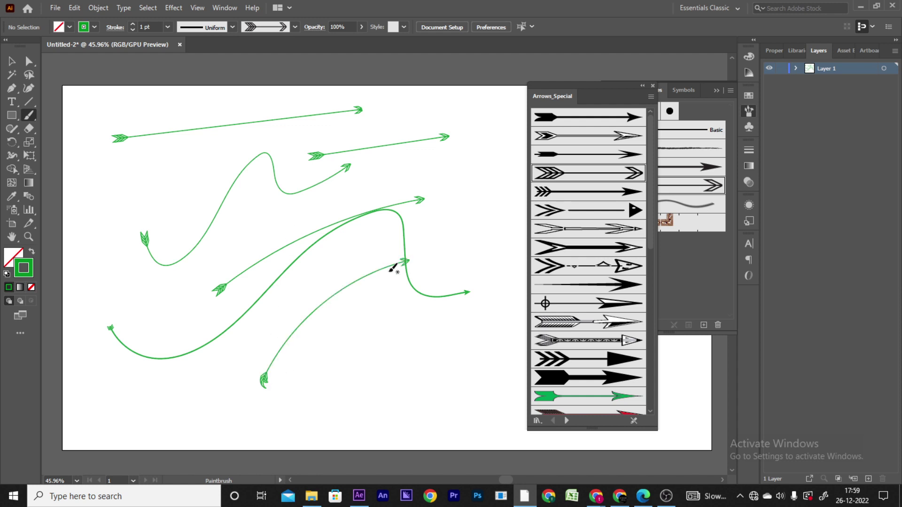
pyautogui.moveTo(357, 399)
pyautogui.mouseDown()
pyautogui.moveTo(386, 322)
pyautogui.moveTo(458, 266)
pyautogui.mouseUp()
pyautogui.moveTo(419, 398); pyautogui.dragTo(461, 362)
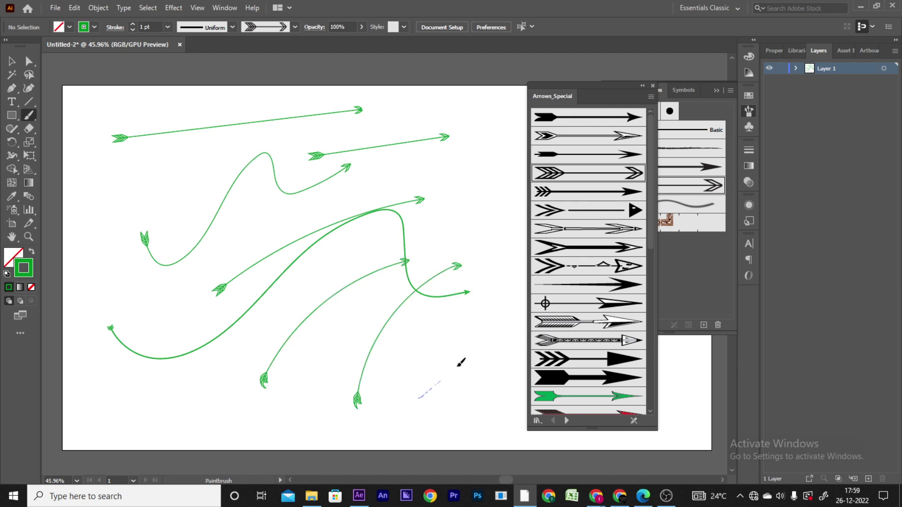
pyautogui.moveTo(528, 114); pyautogui.dragTo(527, 116)
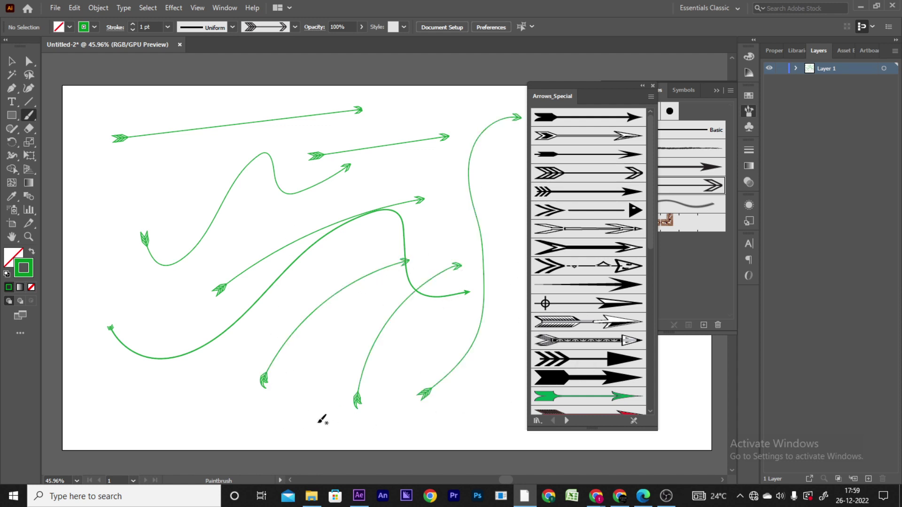
pyautogui.click(582, 405)
pyautogui.moveTo(172, 426); pyautogui.dragTo(279, 394)
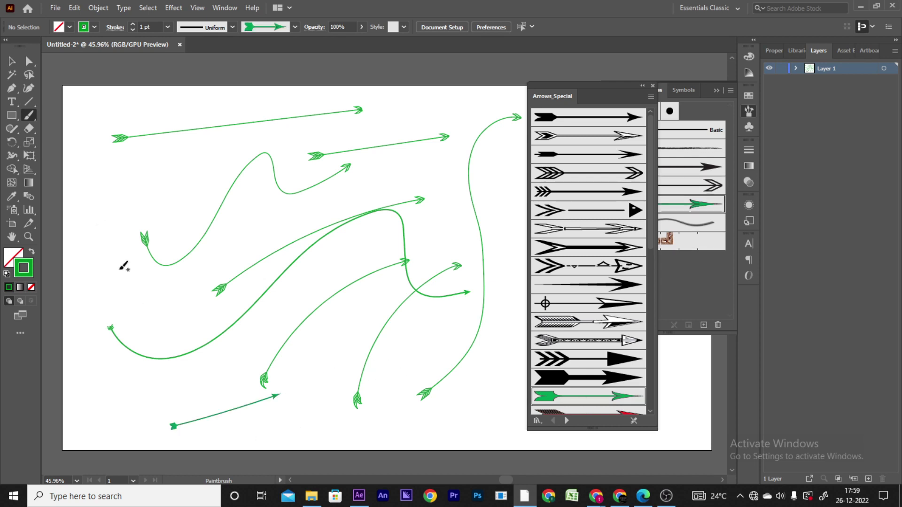
pyautogui.click(9, 62)
pyautogui.moveTo(116, 106); pyautogui.dragTo(512, 356)
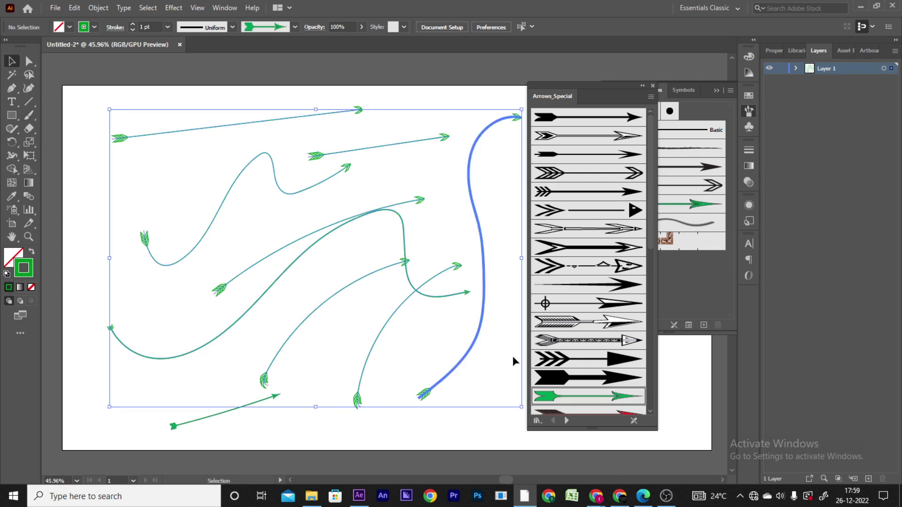
# Step: Delete the selected arrows and move the green arrow up to the middle left
pyautogui.press('Delete')
pyautogui.click(242, 412)
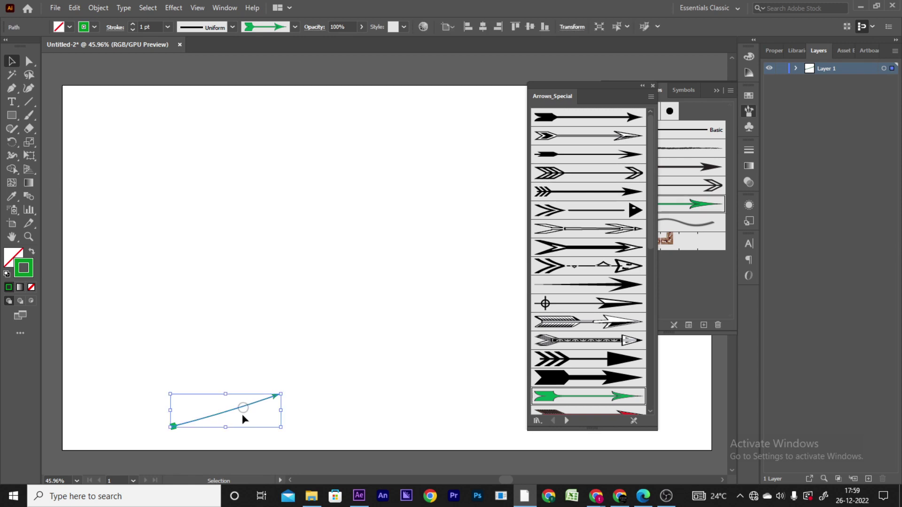
pyautogui.click(236, 380)
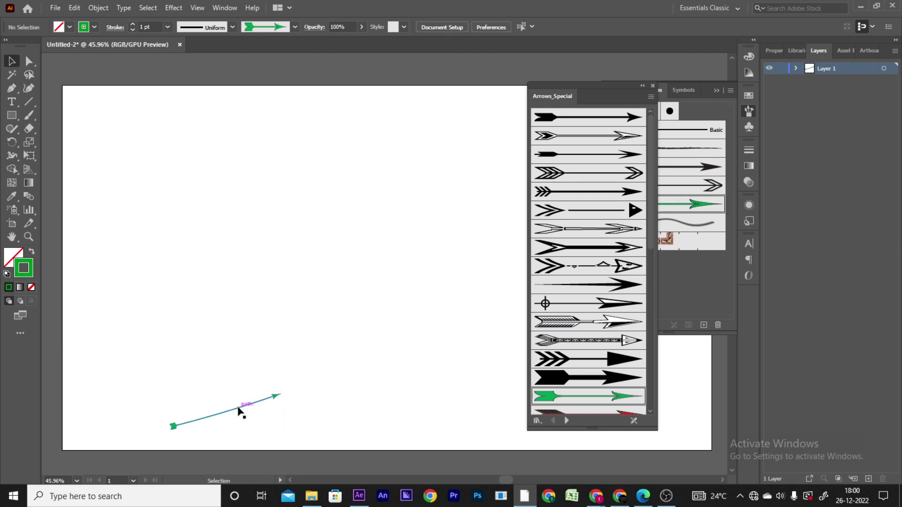
pyautogui.moveTo(240, 411); pyautogui.dragTo(255, 252)
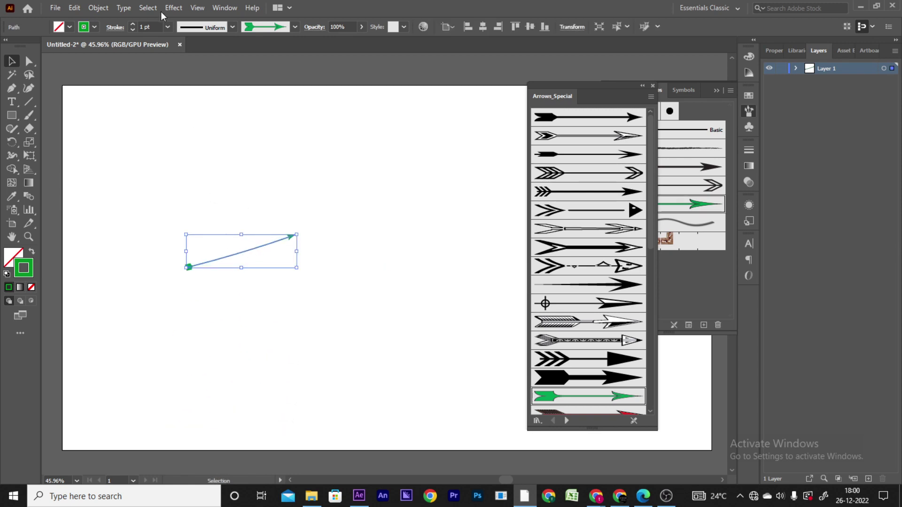
# Step: Raise the green arrow's stroke weight to 8 pt and reselect it
pyautogui.click(133, 23)
pyautogui.click(135, 22)
pyautogui.click(161, 97)
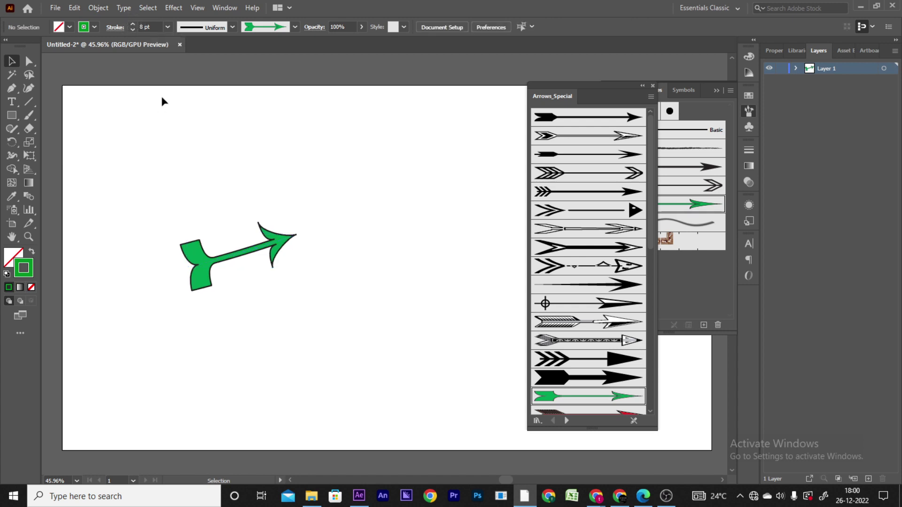
pyautogui.moveTo(160, 212); pyautogui.dragTo(395, 344)
# Step: Apply the Artistic_Calligraphic 40 pt. Flat brush to the green arrow, turning it into a band
pyautogui.click(267, 262)
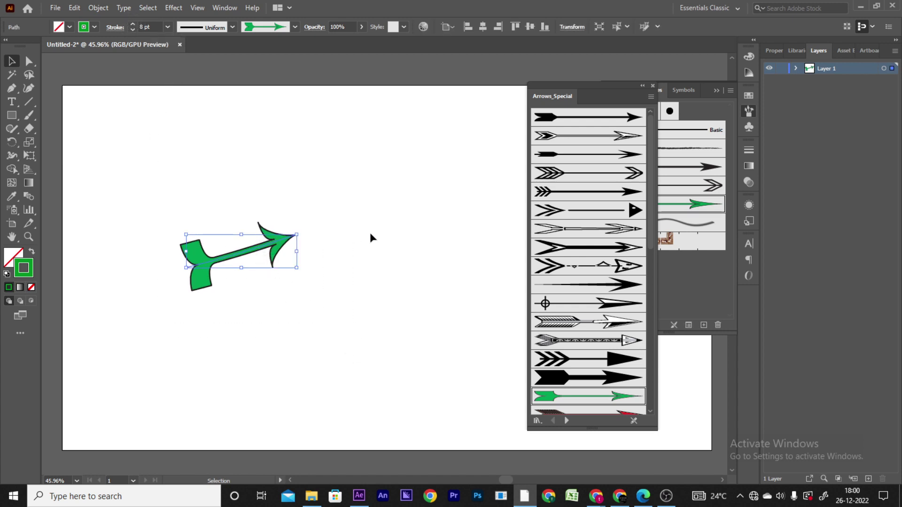
pyautogui.scroll(-3, 649, 230)
pyautogui.scroll(-5, 657, 282)
pyautogui.scroll(-4, 652, 291)
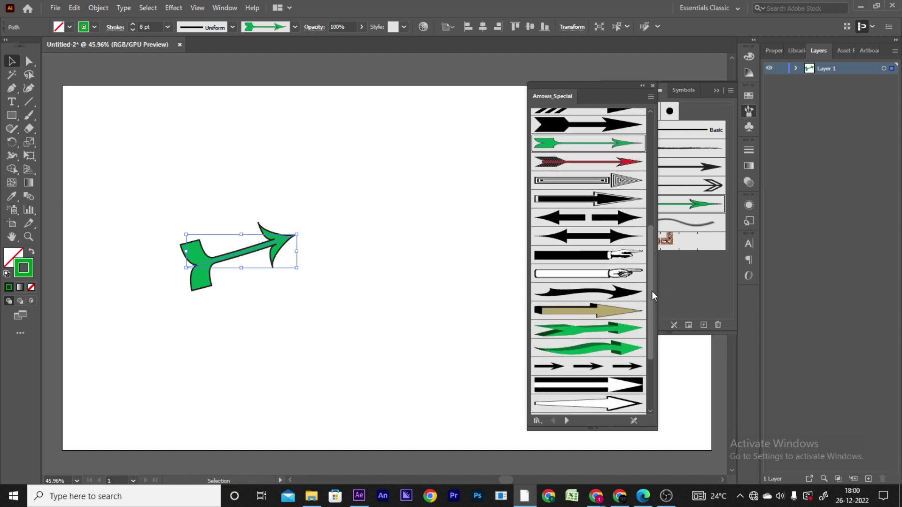
pyautogui.click(566, 420)
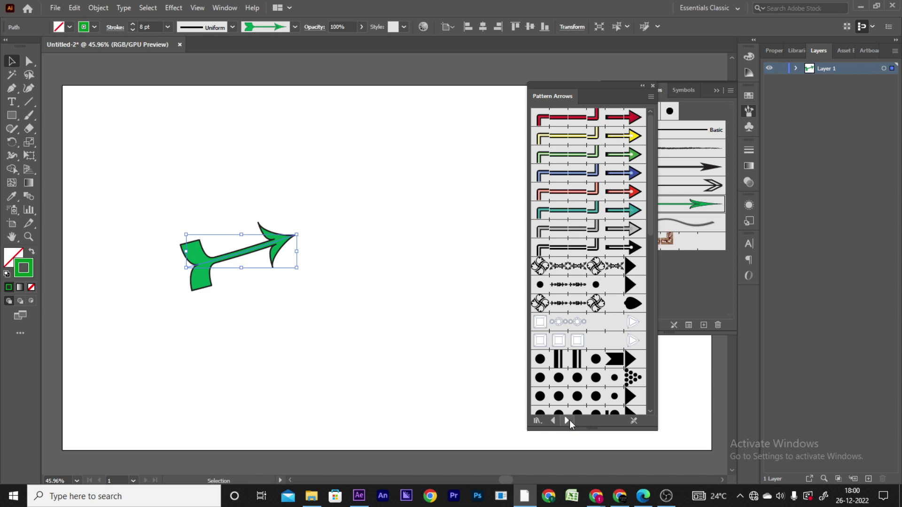
pyautogui.click(567, 420)
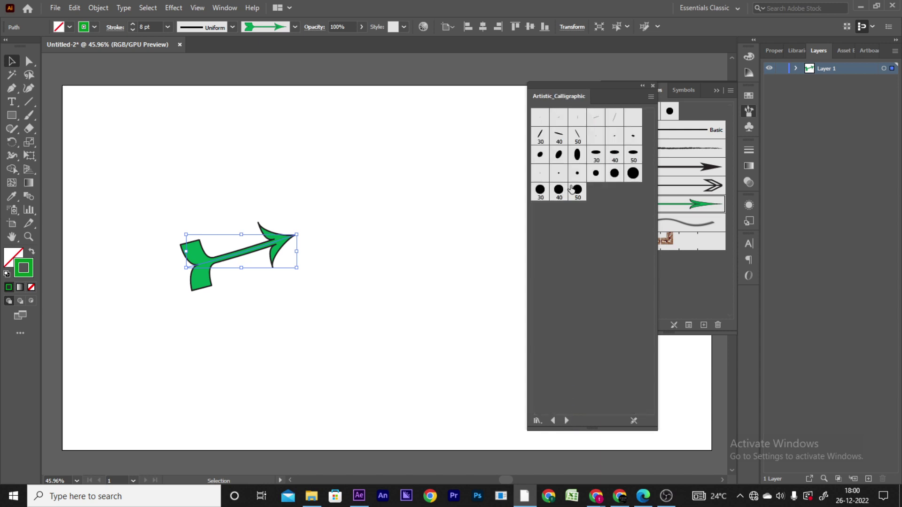
pyautogui.click(558, 139)
pyautogui.click(382, 242)
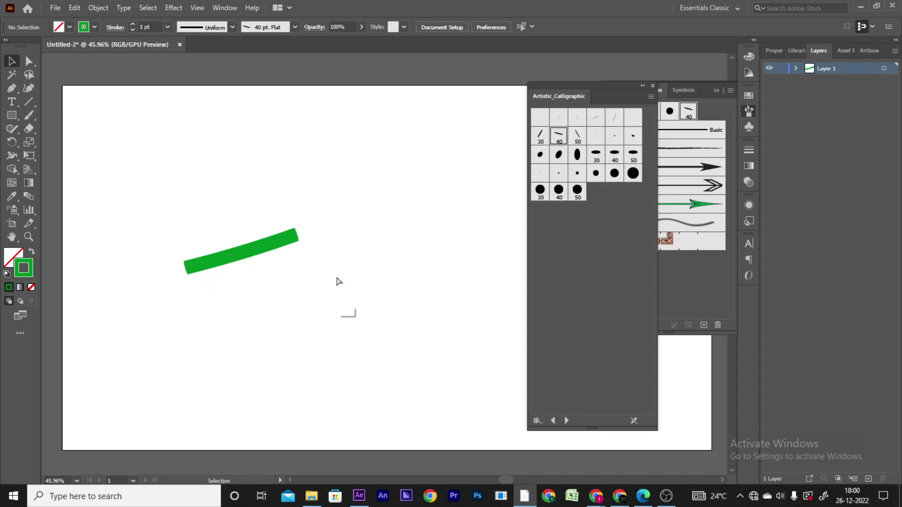
# Step: Undo the calligraphic restyle and paint a long curved arrow across the upper canvas
pyautogui.hotkey('ctrl', 'z')
pyautogui.click(360, 207)
pyautogui.click(29, 115)
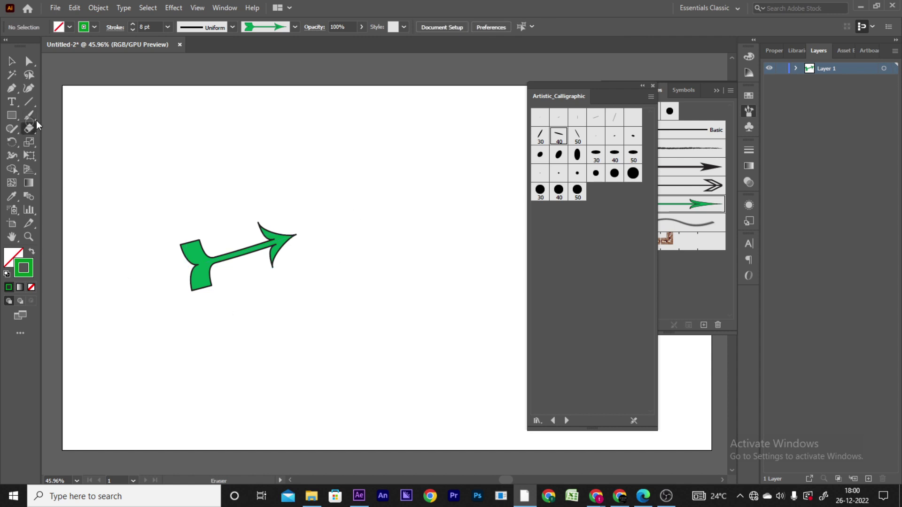
pyautogui.moveTo(81, 192); pyautogui.dragTo(392, 209)
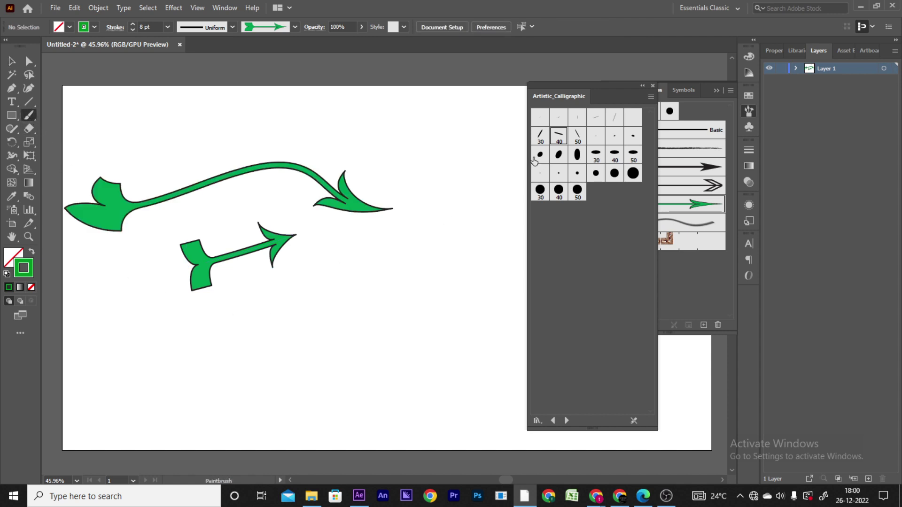
# Step: Paint a 40 pt. Flat stroke and two 20 pt. Oval calligraphic strokes lower down
pyautogui.click(554, 139)
pyautogui.moveTo(317, 360); pyautogui.dragTo(452, 346)
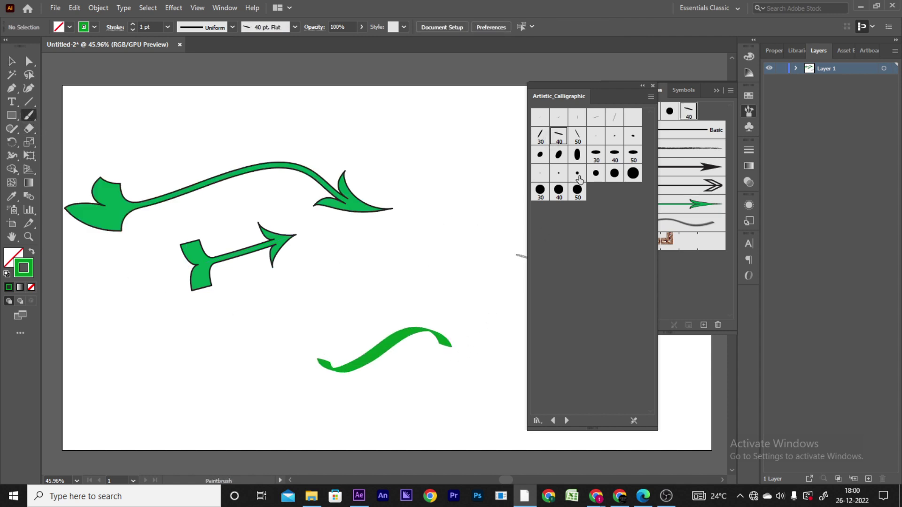
pyautogui.click(576, 154)
pyautogui.moveTo(348, 310); pyautogui.dragTo(445, 266)
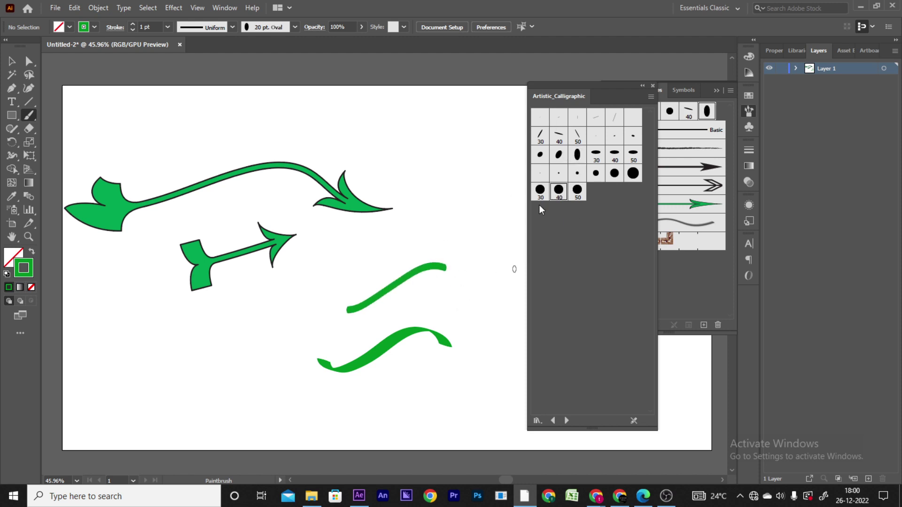
pyautogui.moveTo(432, 227); pyautogui.dragTo(506, 217)
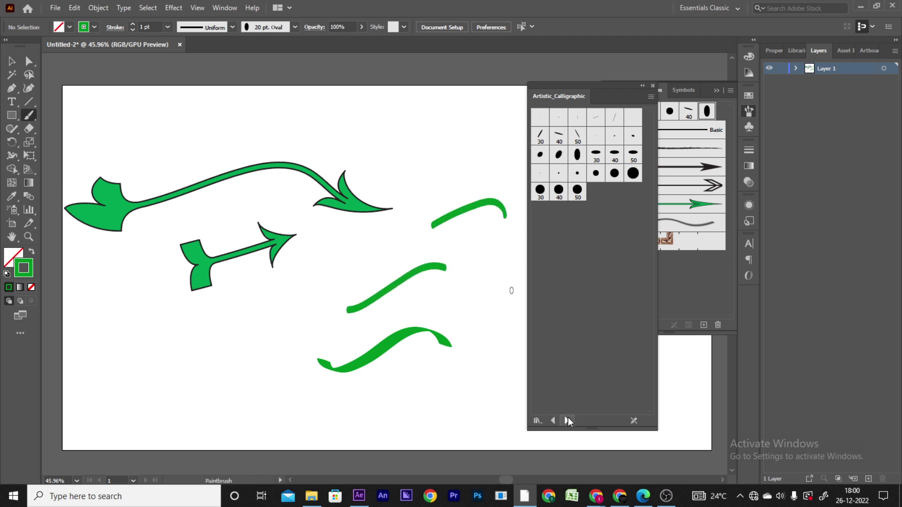
# Step: Paint two Artistic_ChalkCharcoalPencil chalk strokes at the lower left
pyautogui.click(568, 419)
pyautogui.click(606, 136)
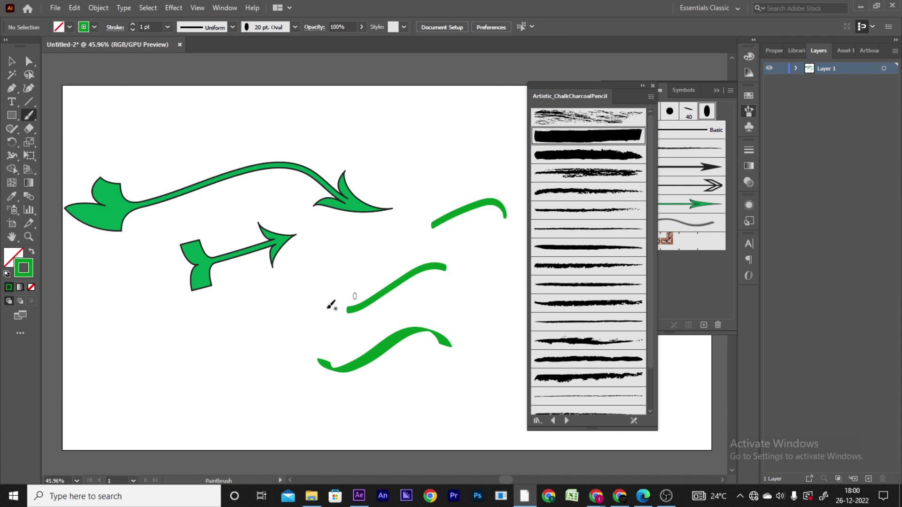
pyautogui.moveTo(118, 391); pyautogui.dragTo(299, 294)
pyautogui.moveTo(227, 400); pyautogui.dragTo(273, 369)
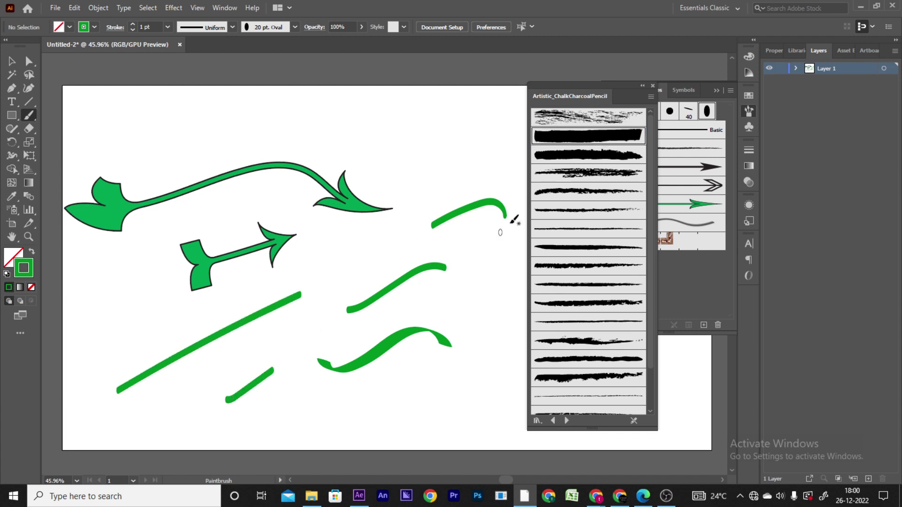
# Step: Paint rough chalk strokes across the top and middle of the artboard
pyautogui.click(588, 173)
pyautogui.moveTo(216, 130); pyautogui.dragTo(468, 135)
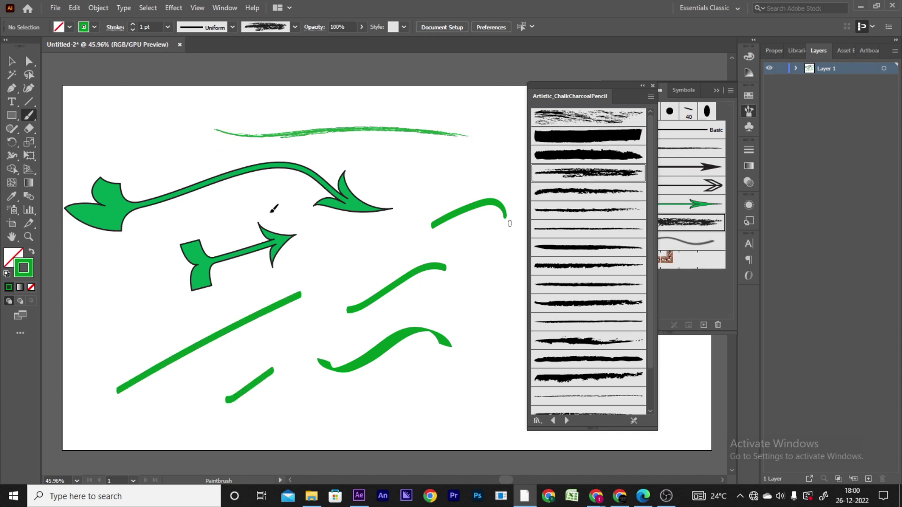
pyautogui.moveTo(269, 212); pyautogui.dragTo(475, 265)
pyautogui.click(579, 247)
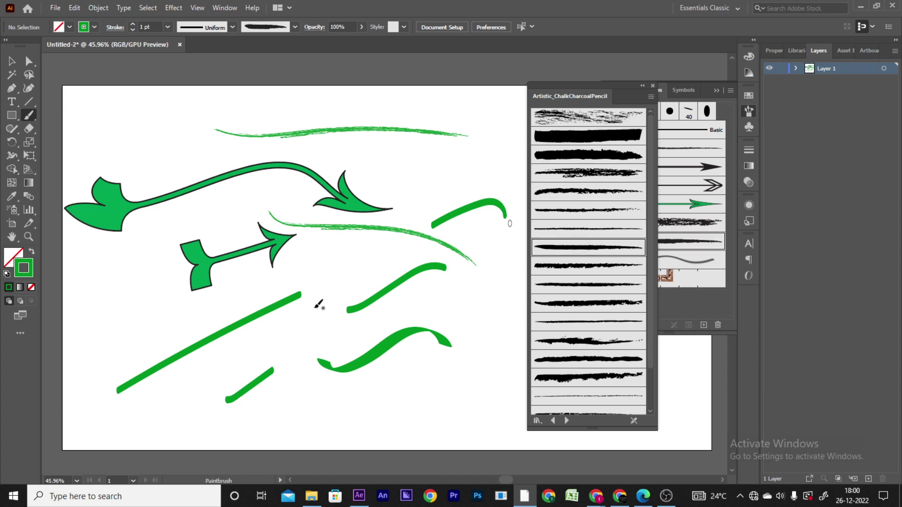
pyautogui.moveTo(315, 306); pyautogui.dragTo(399, 261)
pyautogui.click(575, 359)
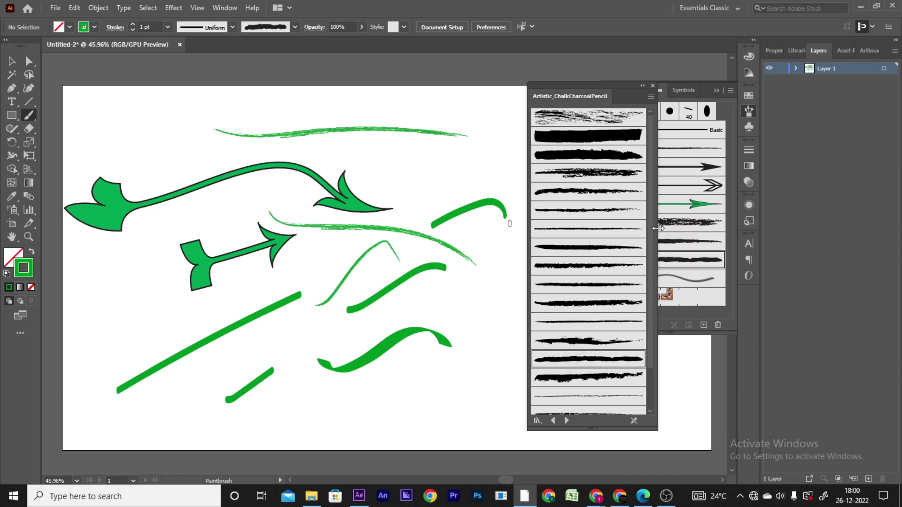
# Step: Switch to the Artistic_Watercolor library and paint three pale green watercolor strokes
pyautogui.scroll(-3, 658, 227)
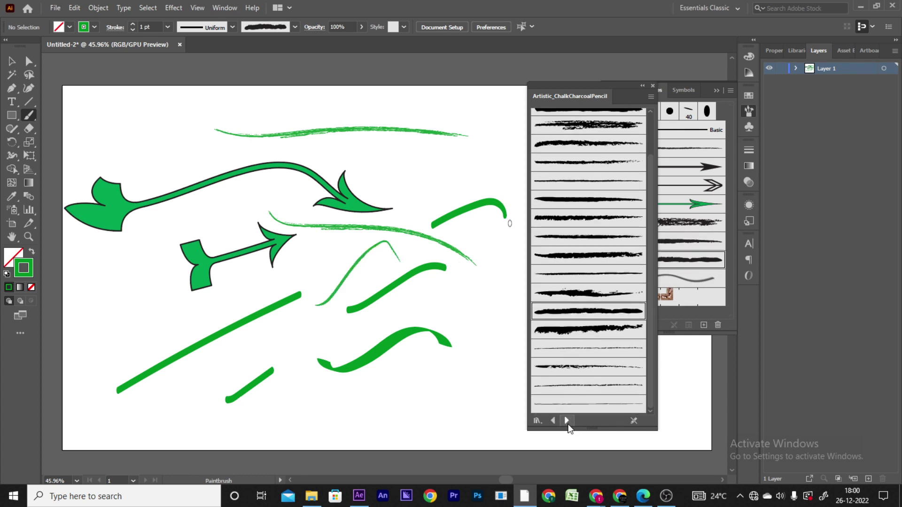
pyautogui.click(567, 420)
pyautogui.click(552, 421)
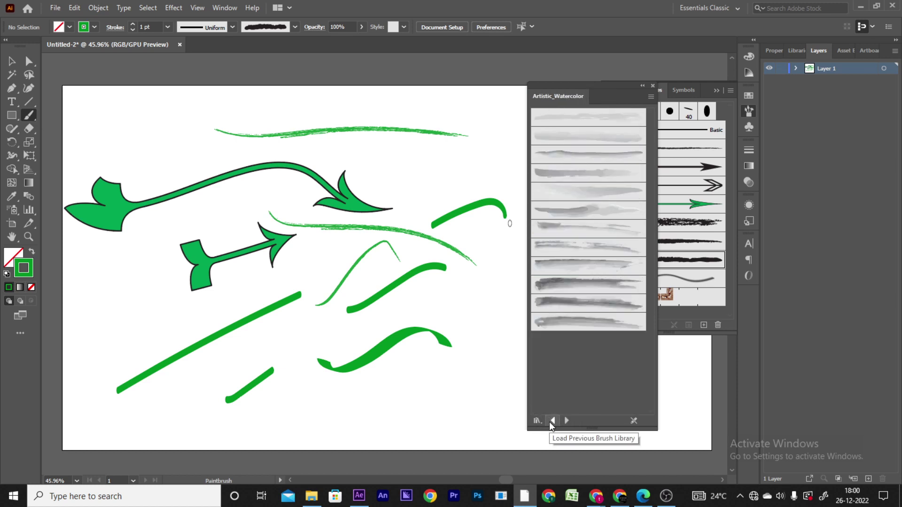
pyautogui.click(587, 284)
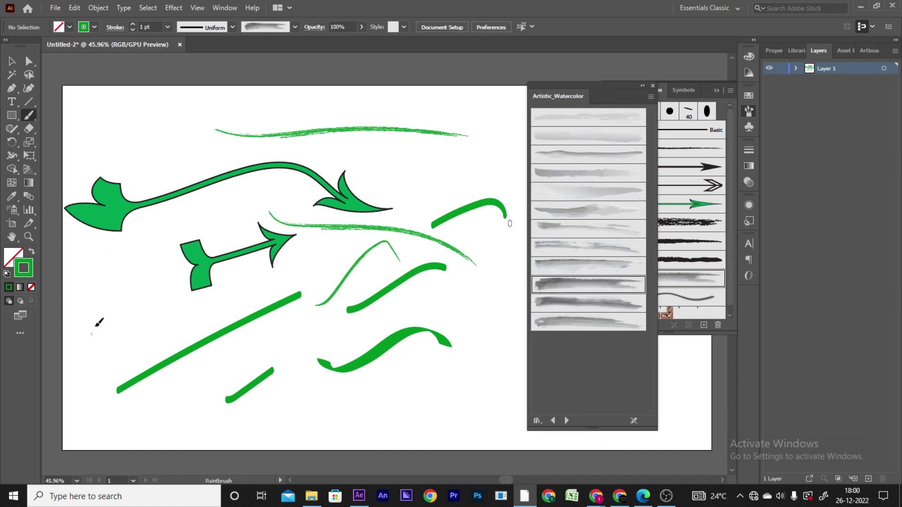
pyautogui.moveTo(94, 329); pyautogui.dragTo(218, 191)
pyautogui.moveTo(126, 353)
pyautogui.mouseDown()
pyautogui.moveTo(242, 285)
pyautogui.moveTo(333, 255)
pyautogui.mouseUp()
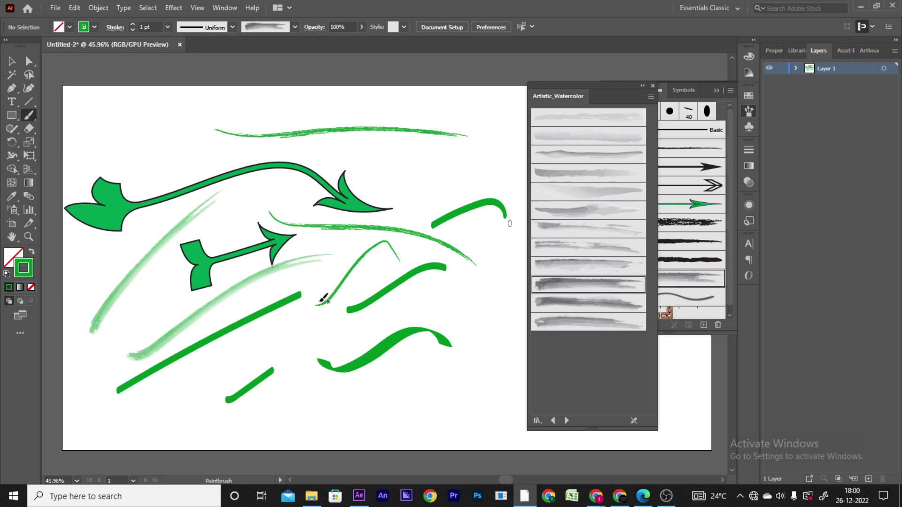
pyautogui.click(584, 229)
pyautogui.moveTo(166, 123)
pyautogui.mouseDown()
pyautogui.moveTo(462, 102)
pyautogui.moveTo(525, 140)
pyautogui.mouseUp()
# Step: Load the Borders_Dashed library and paint an orange-circle border down the right edge
pyautogui.click(565, 420)
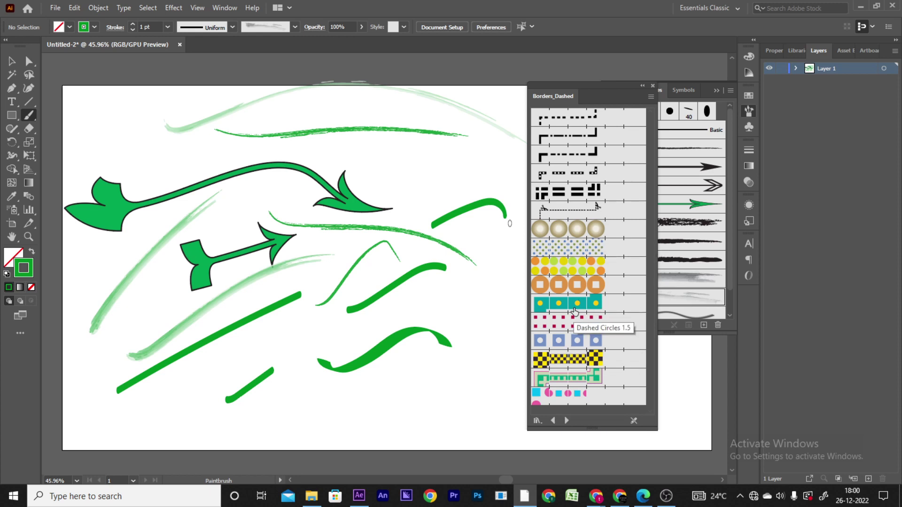
pyautogui.scroll(2, 480, 385)
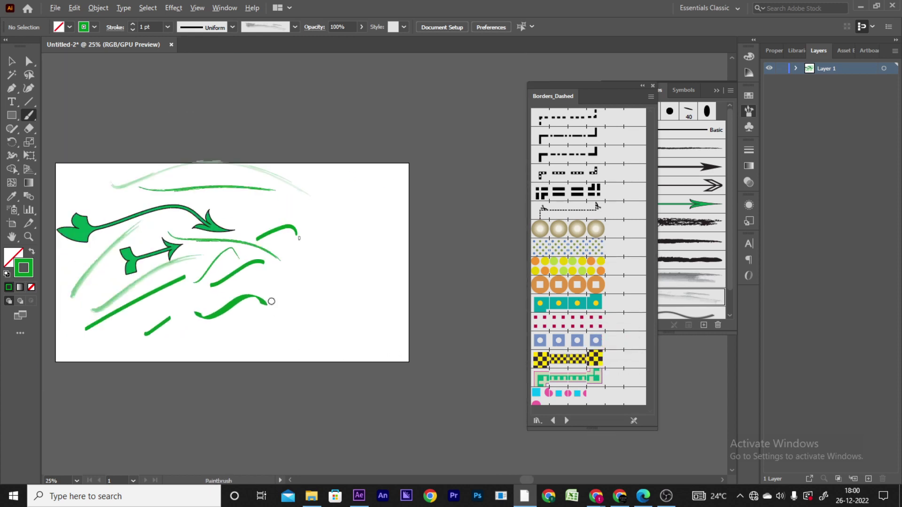
pyautogui.scroll(-4, 292, 313)
pyautogui.moveTo(337, 275); pyautogui.dragTo(379, 256)
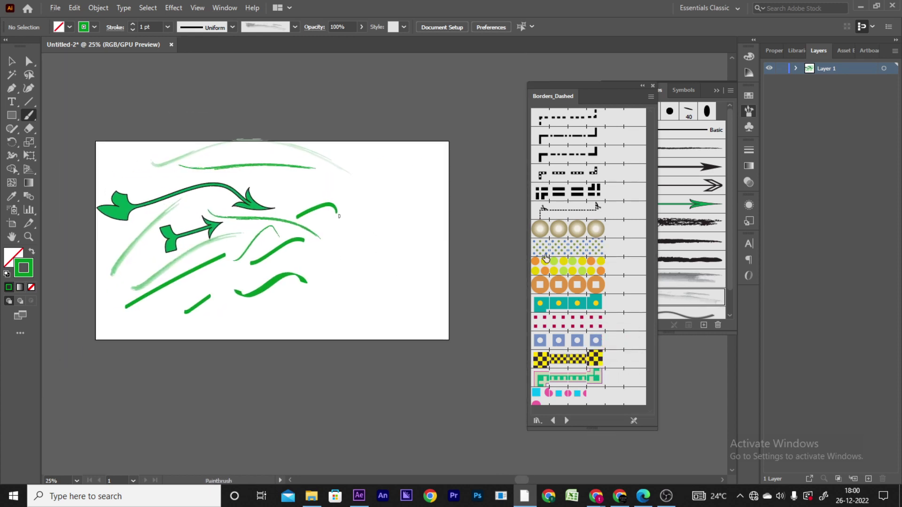
pyautogui.click(540, 284)
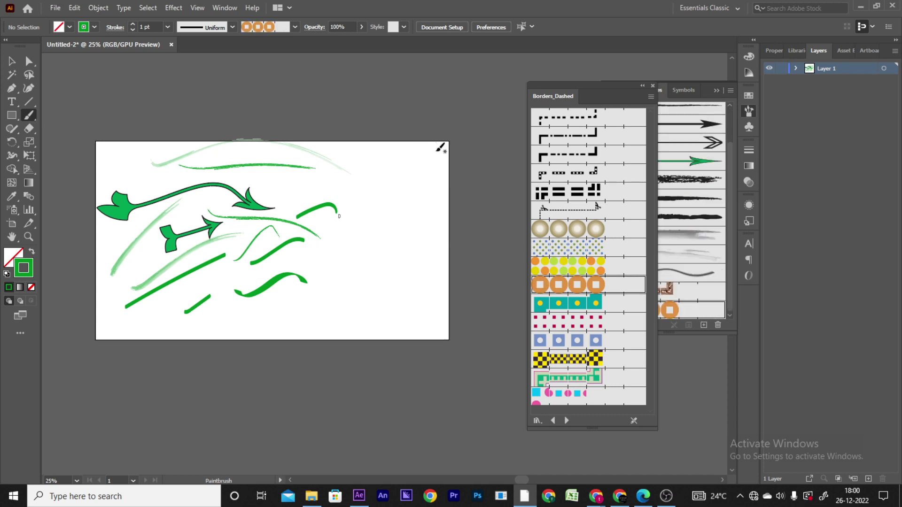
pyautogui.moveTo(438, 147); pyautogui.dragTo(438, 327)
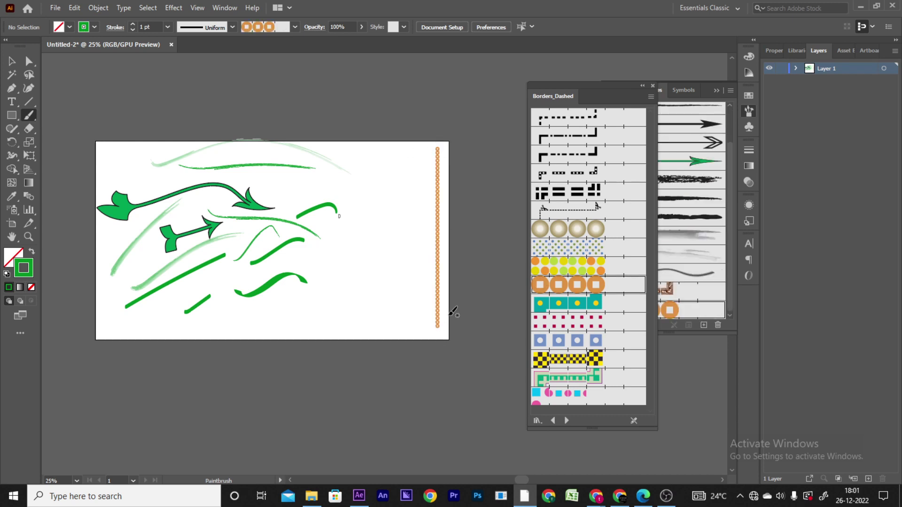
# Step: Undo a straight bottom border and paint a teal square-dot border beside the right edge
pyautogui.press('shift')
pyautogui.moveTo(105, 336); pyautogui.dragTo(462, 337)
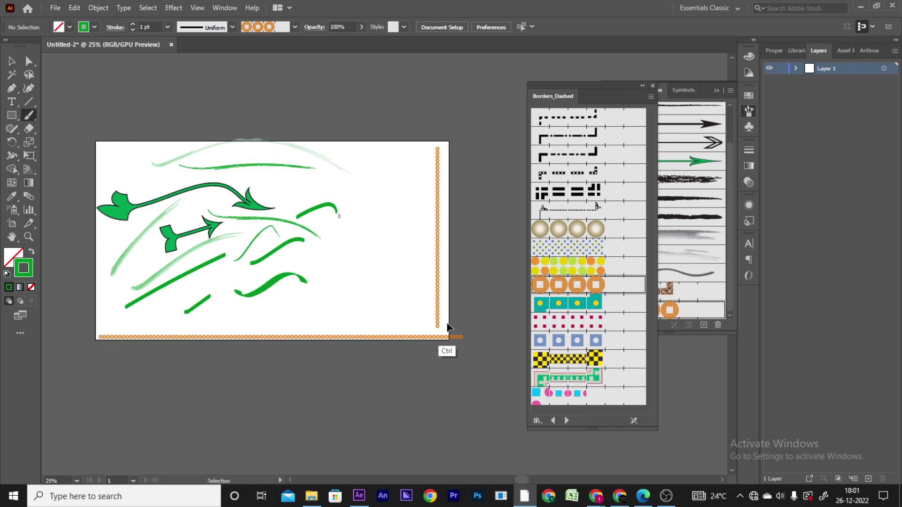
pyautogui.hotkey('ctrl', 'z')
pyautogui.click(604, 309)
pyautogui.moveTo(401, 144); pyautogui.dragTo(436, 301)
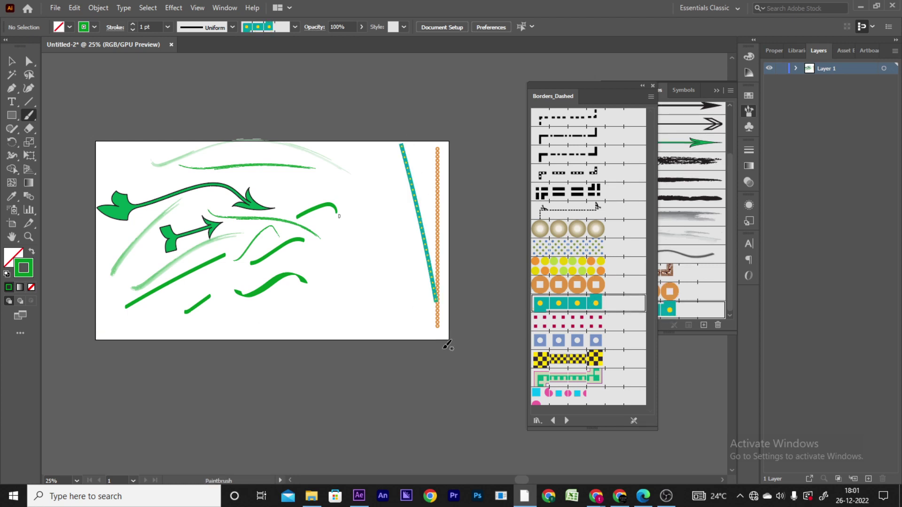
pyautogui.click(543, 379)
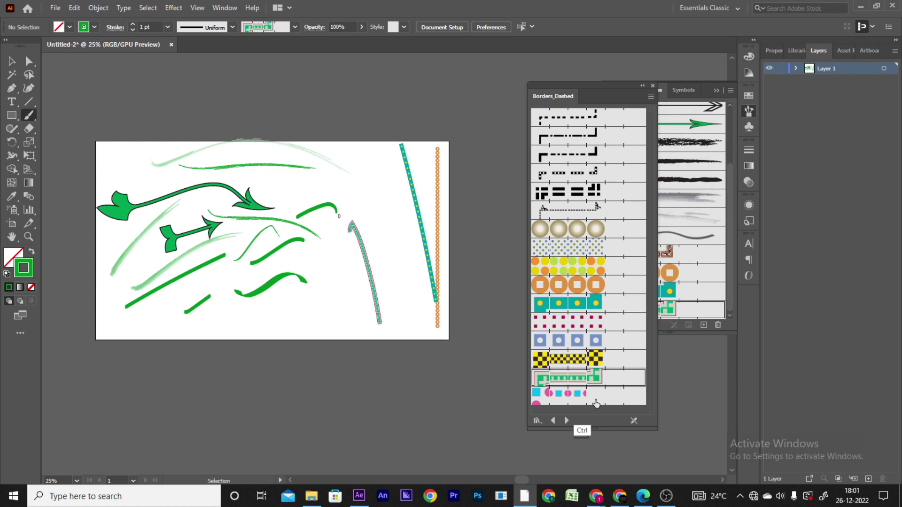
# Step: Cycle the brush libraries to Borders_Novelty and choose the Hearts border brush
pyautogui.click(567, 420)
pyautogui.click(567, 419)
pyautogui.click(568, 419)
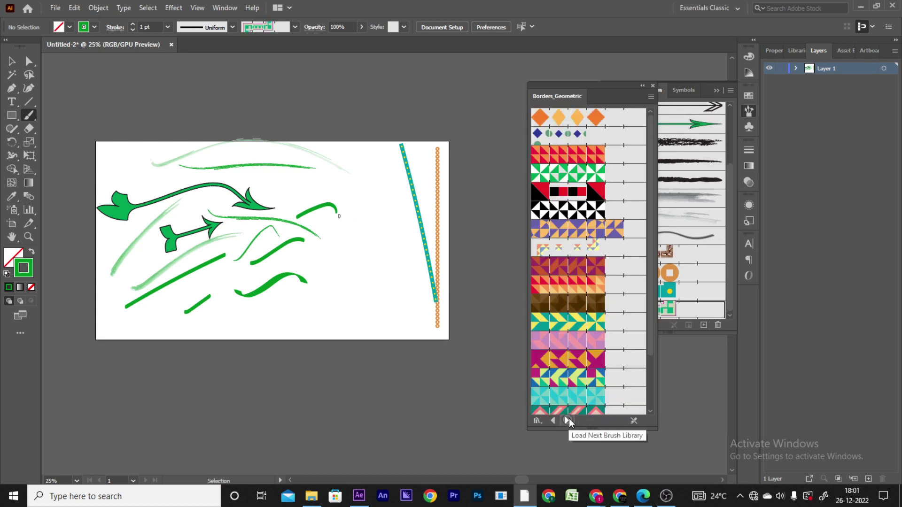
pyautogui.click(568, 419)
pyautogui.click(567, 420)
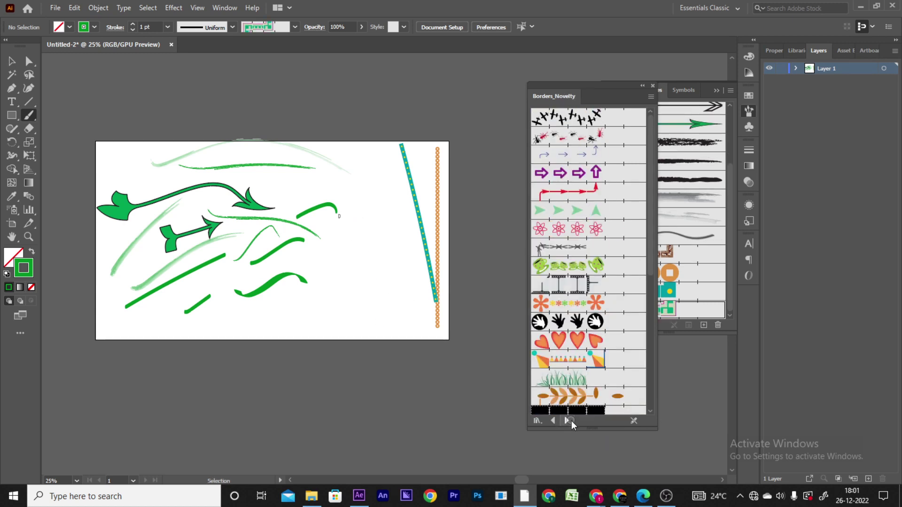
pyautogui.click(555, 421)
pyautogui.click(555, 421)
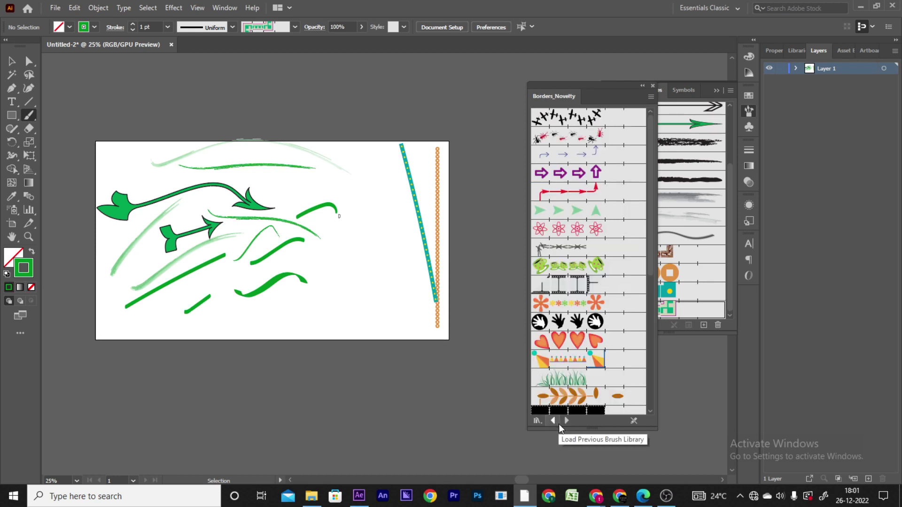
pyautogui.click(580, 350)
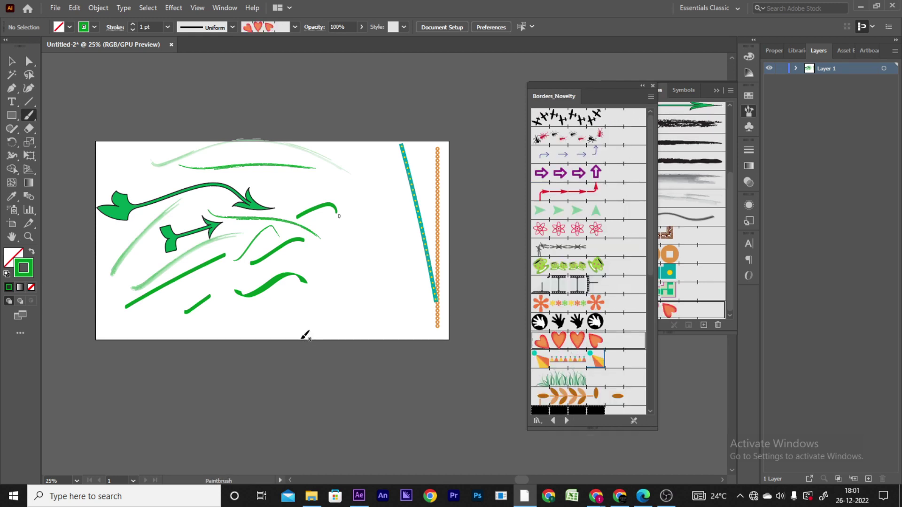
# Step: Paint several heart-border strokes diagonally across the artwork, undoing one short stroke
pyautogui.moveTo(302, 334)
pyautogui.mouseDown()
pyautogui.moveTo(324, 304)
pyautogui.moveTo(364, 136)
pyautogui.mouseUp()
pyautogui.moveTo(335, 313); pyautogui.dragTo(385, 305)
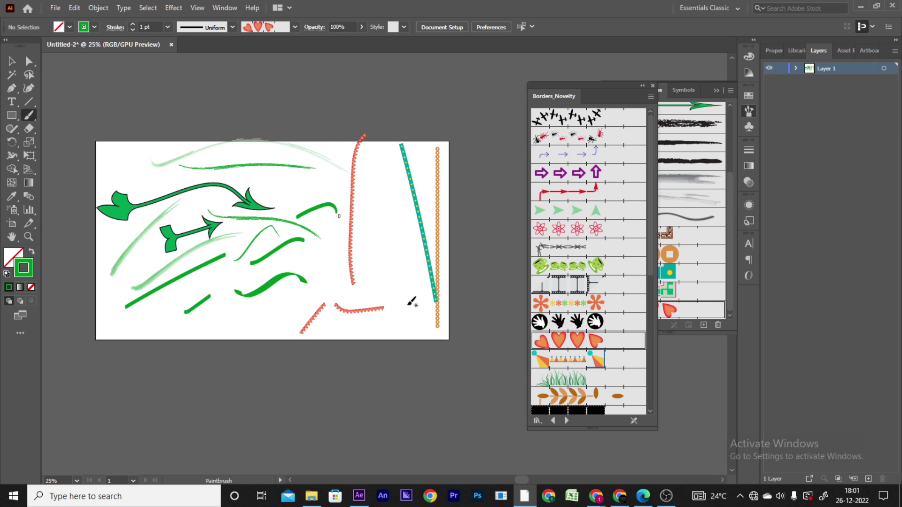
pyautogui.hotkey('ctrl', 'z')
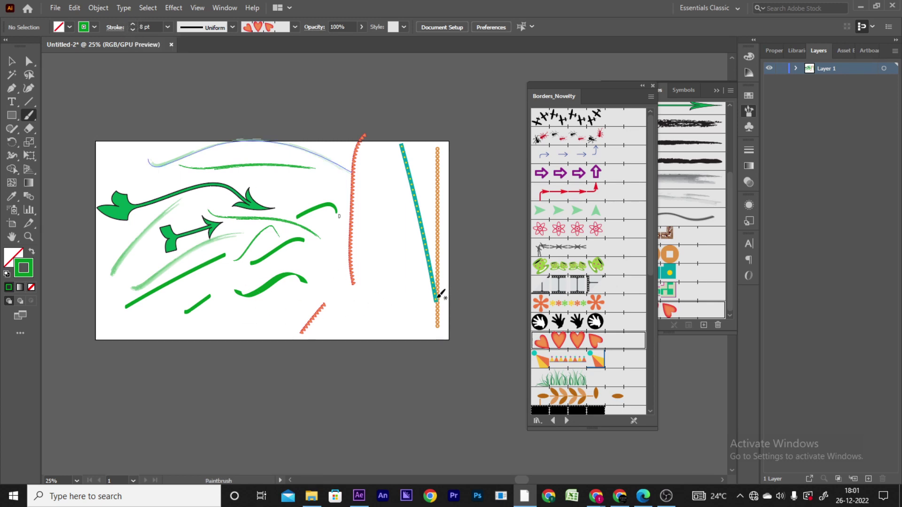
pyautogui.moveTo(363, 322); pyautogui.dragTo(409, 281)
pyautogui.moveTo(226, 293); pyautogui.dragTo(370, 245)
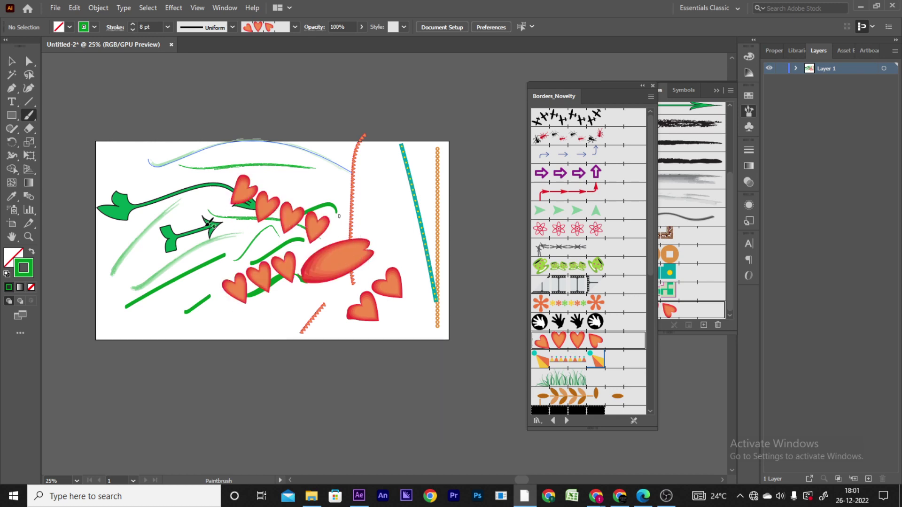
pyautogui.click(11, 61)
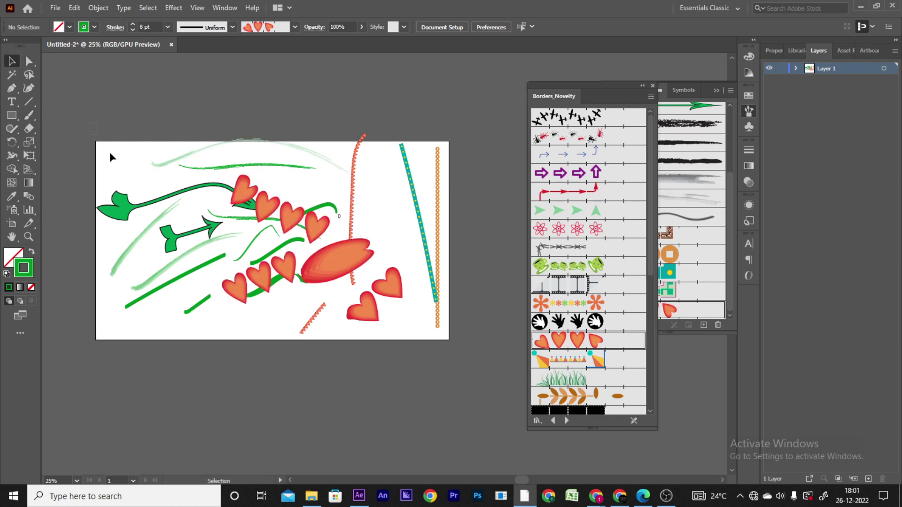
# Step: Delete all artwork and pick the grass border brush for painting
pyautogui.hotkey('ctrl', 'a')
pyautogui.press('Delete')
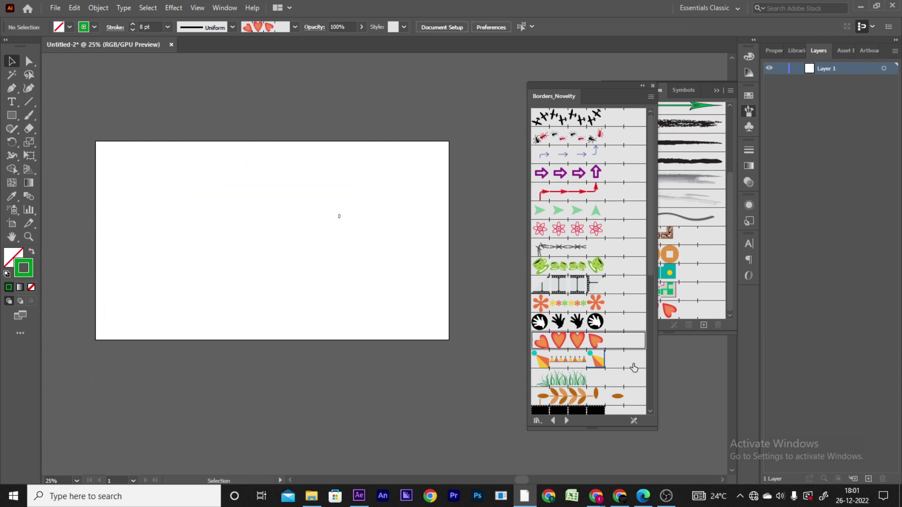
pyautogui.click(572, 380)
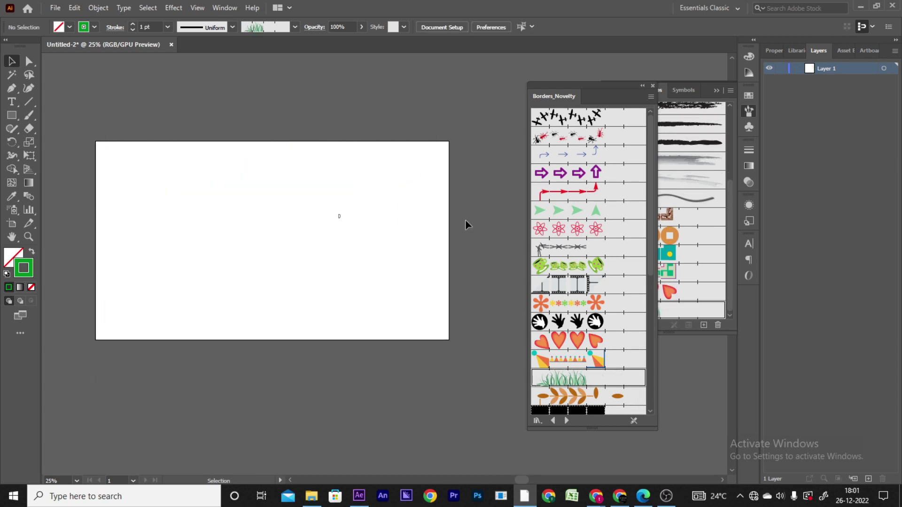
pyautogui.click(29, 115)
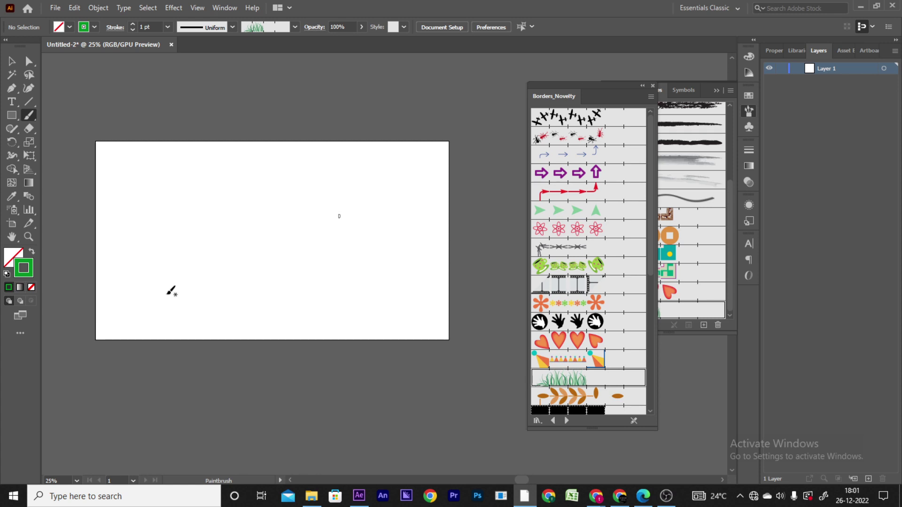
# Step: Raise the stroke to 8 pt and paint grass along the bottom-right edge
pyautogui.moveTo(131, 321); pyautogui.dragTo(323, 307)
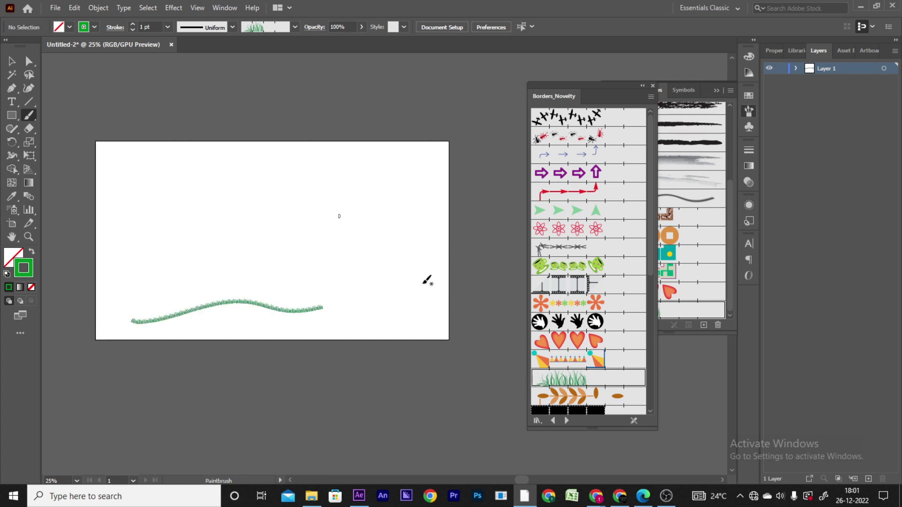
pyautogui.hotkey('ctrl', 'z')
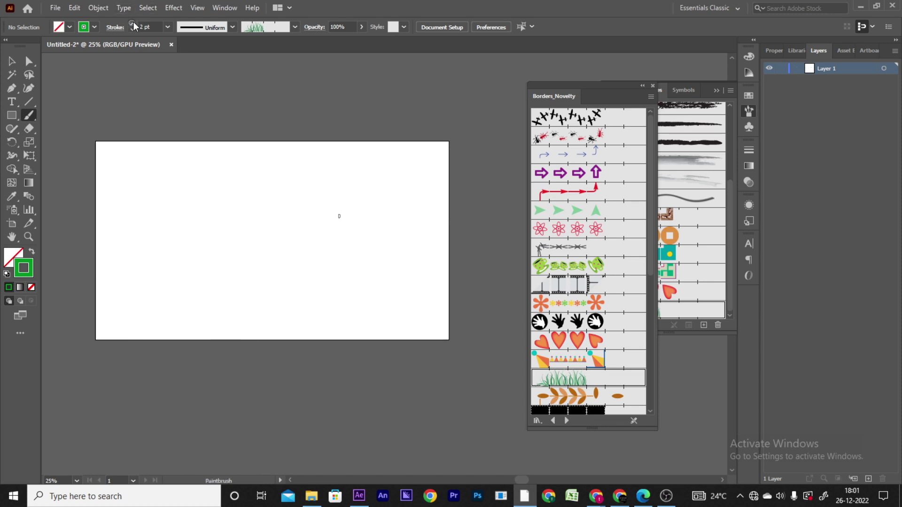
pyautogui.click(133, 24)
pyautogui.click(133, 24)
pyautogui.click(133, 25)
pyautogui.moveTo(100, 334); pyautogui.dragTo(367, 345)
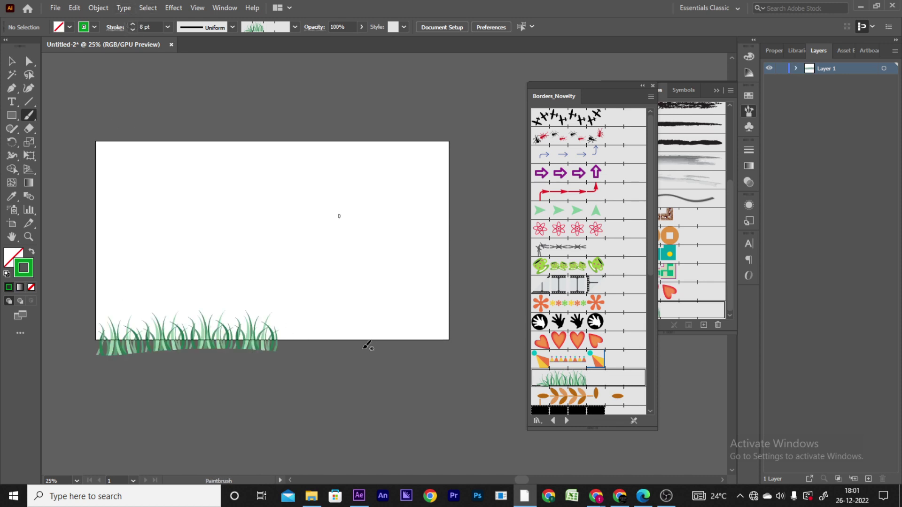
pyautogui.hotkey('ctrl', 'z')
pyautogui.moveTo(237, 325); pyautogui.dragTo(444, 331)
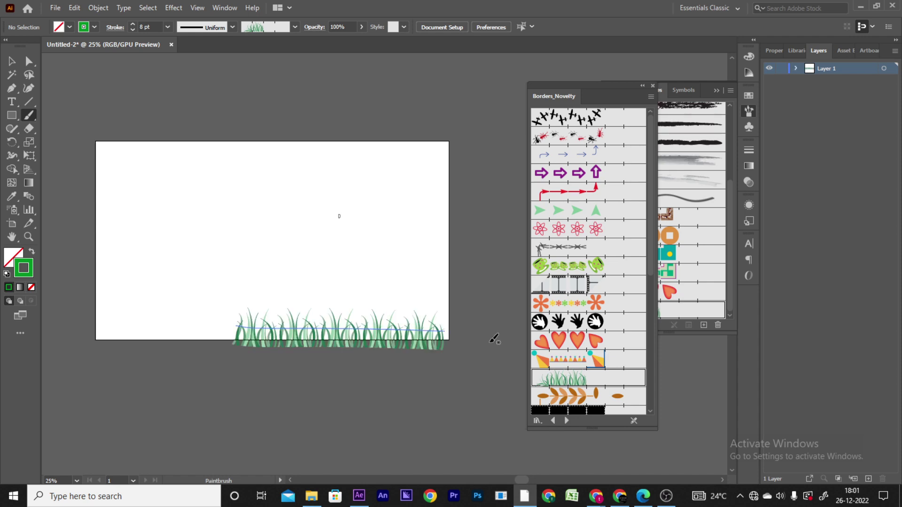
# Step: Nudge the grass test stroke, then select it and delete it
pyautogui.press('v')
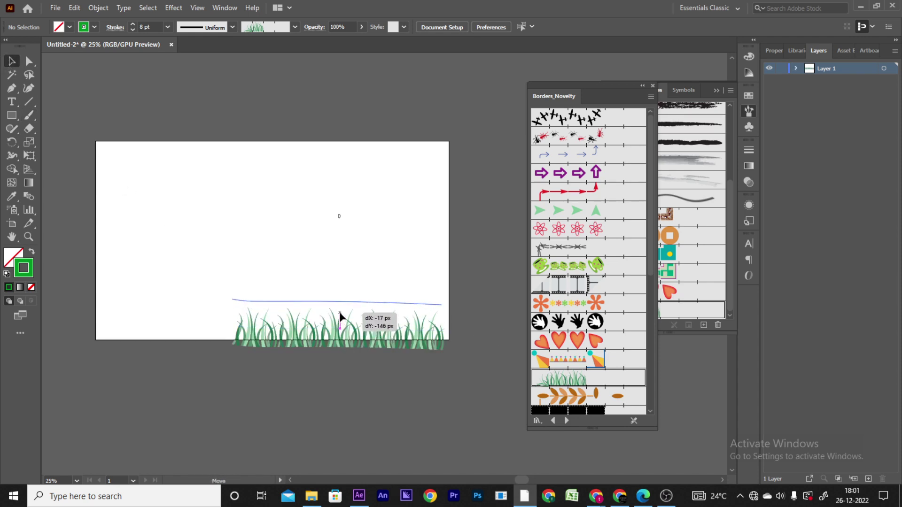
pyautogui.moveTo(346, 337)
pyautogui.mouseDown()
pyautogui.moveTo(345, 310)
pyautogui.moveTo(367, 331)
pyautogui.mouseUp()
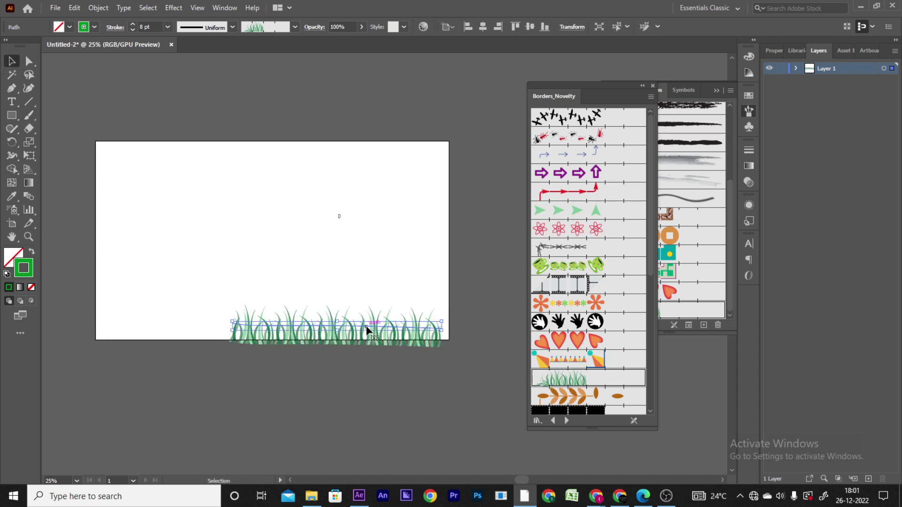
pyautogui.click(365, 370)
pyautogui.click(360, 337)
pyautogui.press('Delete')
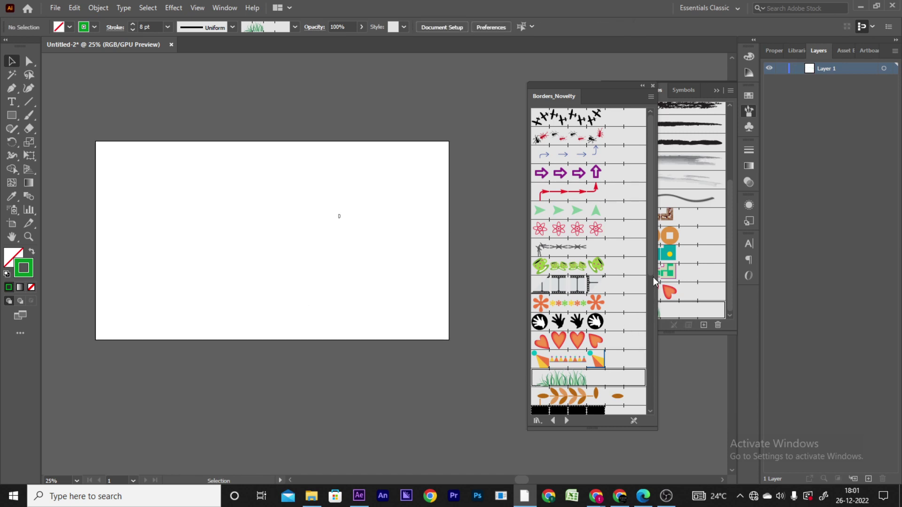
# Step: Return to the Decorative_Banners_and_Seals library and pick its green-and-white banner brush
pyautogui.click(653, 277)
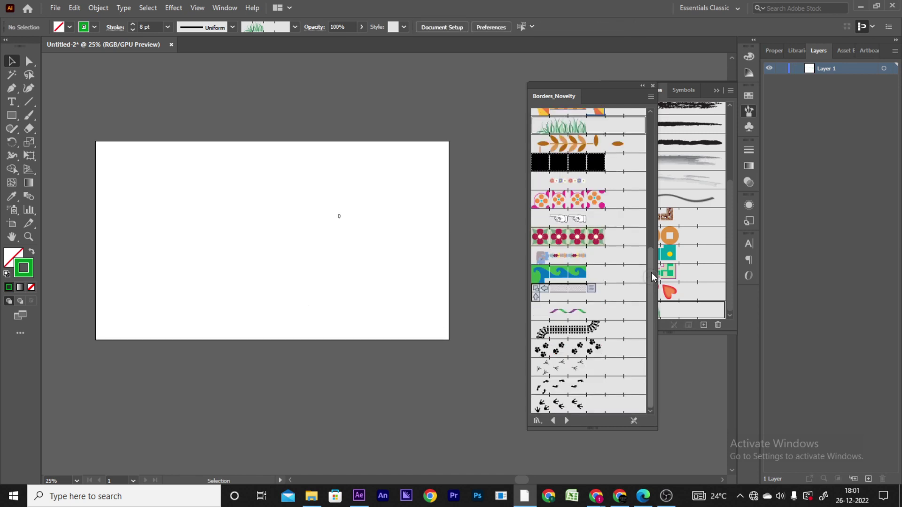
pyautogui.click(567, 420)
pyautogui.click(567, 419)
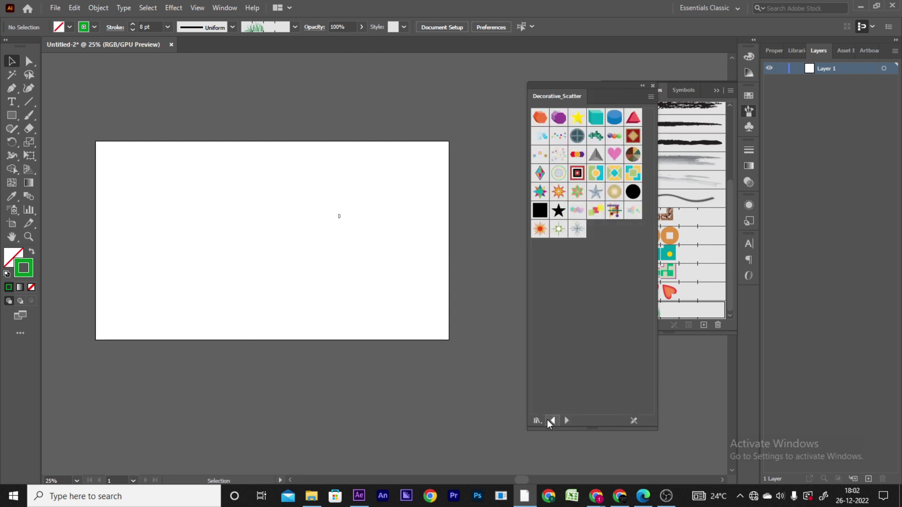
pyautogui.click(551, 421)
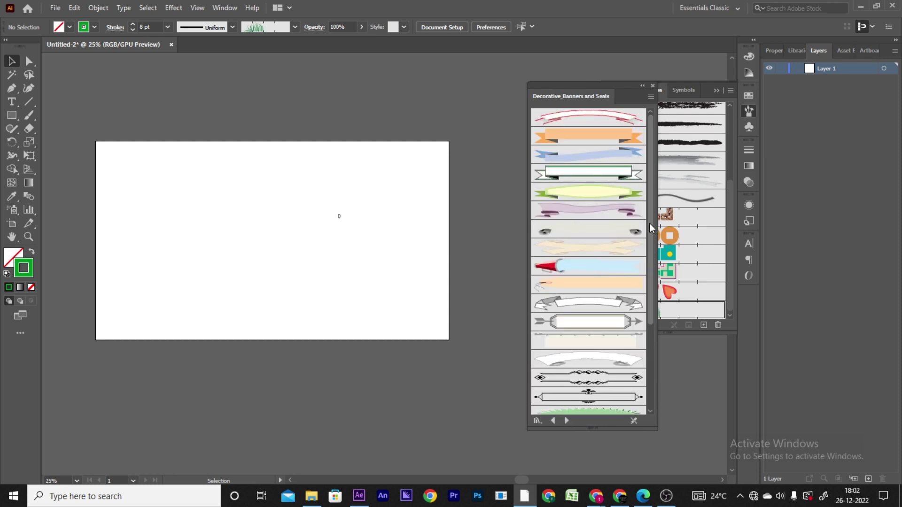
pyautogui.scroll(-2, 648, 235)
pyautogui.scroll(-2, 646, 240)
pyautogui.scroll(-1, 642, 241)
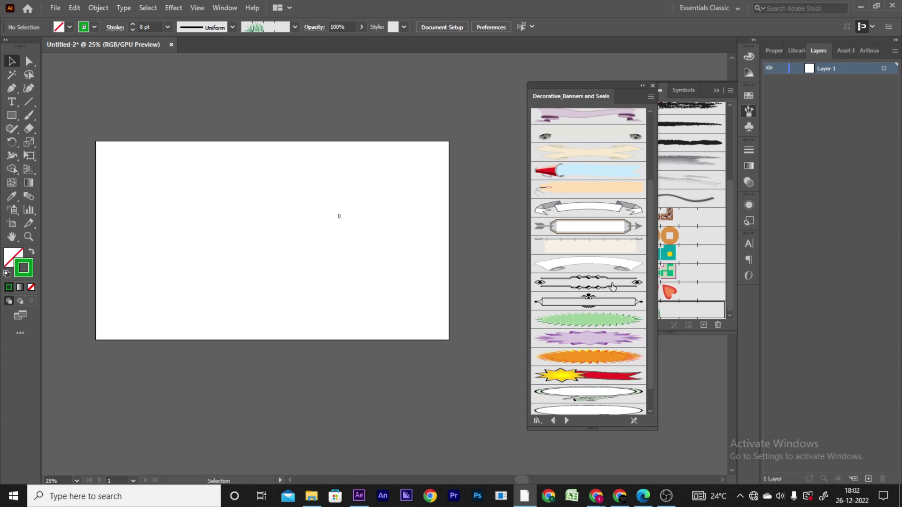
pyautogui.scroll(2, 647, 183)
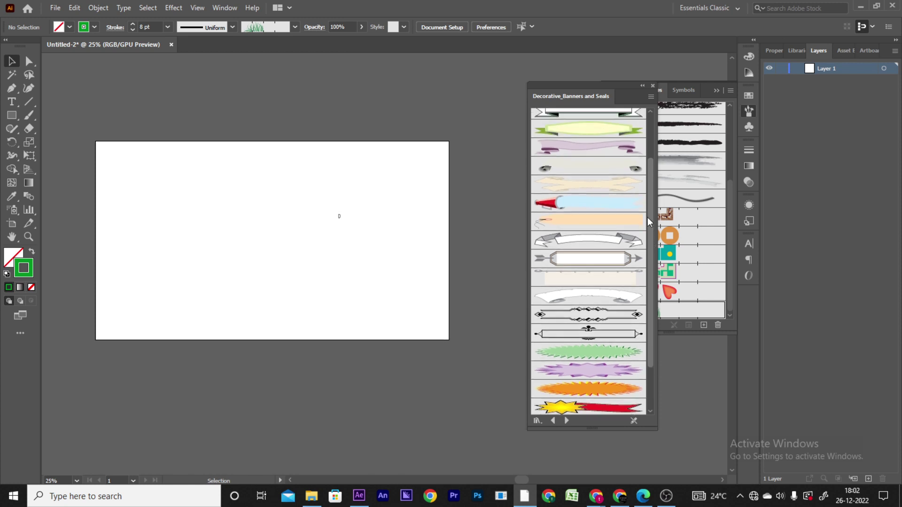
pyautogui.scroll(3, 647, 181)
pyautogui.click(639, 173)
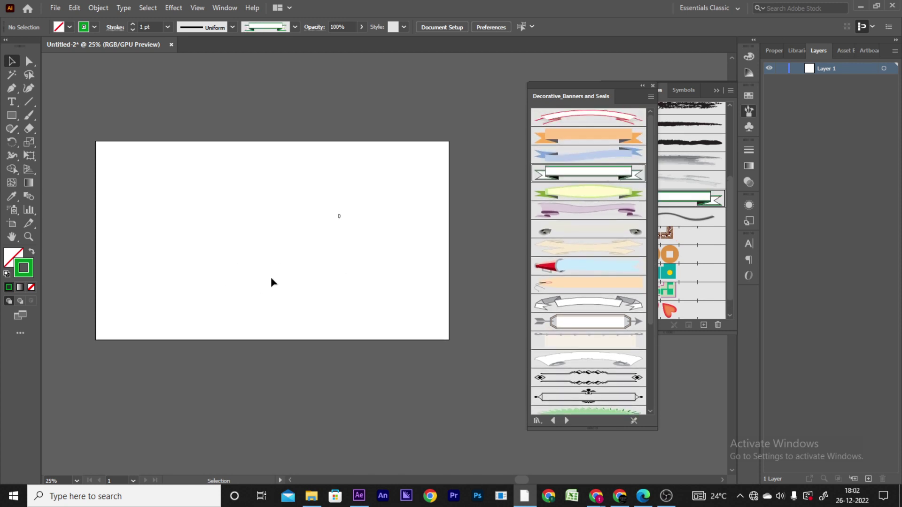
# Step: Paint a thin green-and-white banner across the middle of the artboard
pyautogui.press('b')
pyautogui.moveTo(182, 249); pyautogui.dragTo(333, 242)
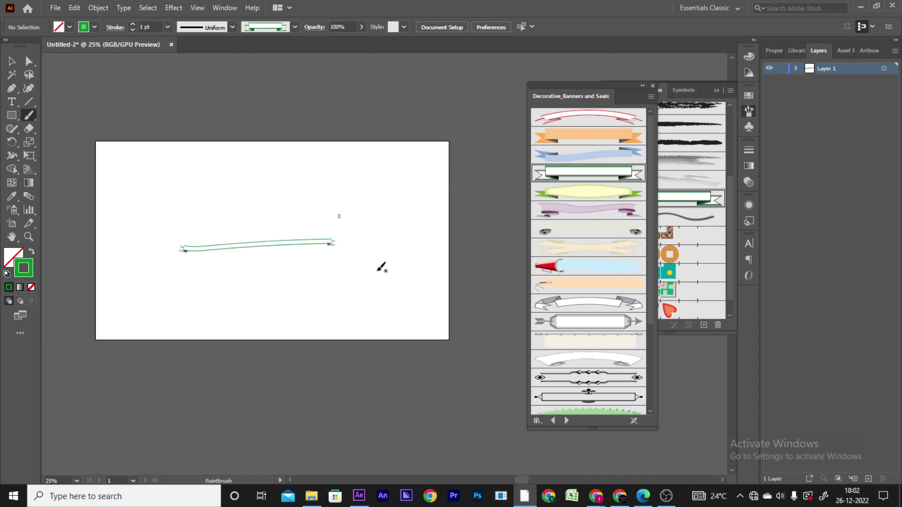
pyautogui.click(11, 61)
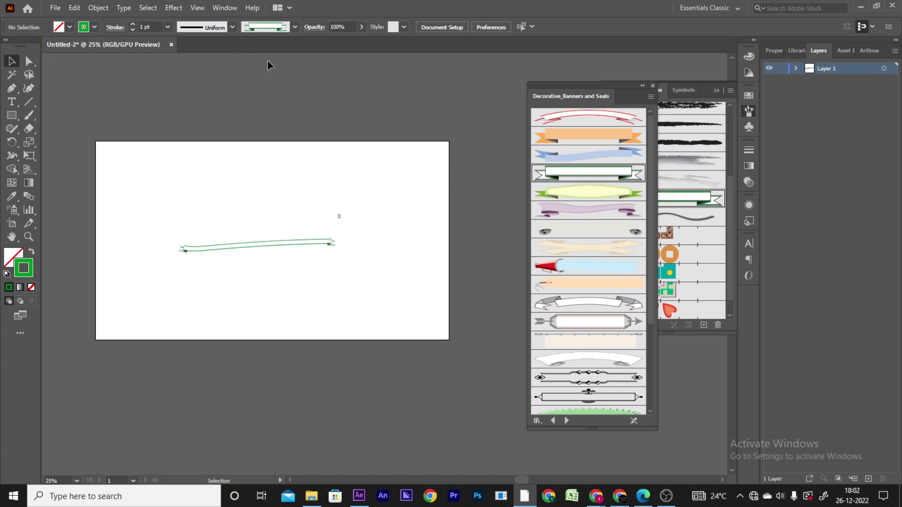
# Step: Choose the orange banner brush at 7 pt and paint a top and a long lower banner
pyautogui.click(558, 138)
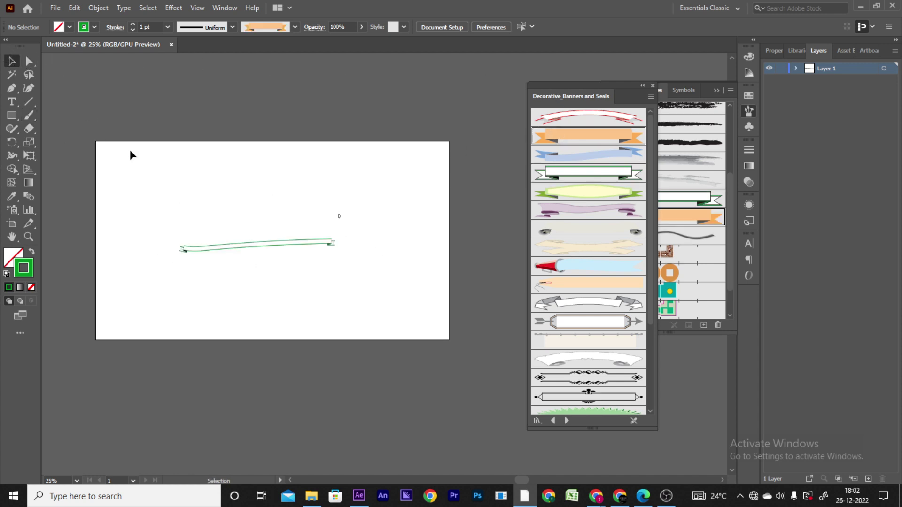
pyautogui.click(133, 23)
pyautogui.click(132, 22)
pyautogui.click(132, 22)
pyautogui.click(132, 23)
pyautogui.click(28, 115)
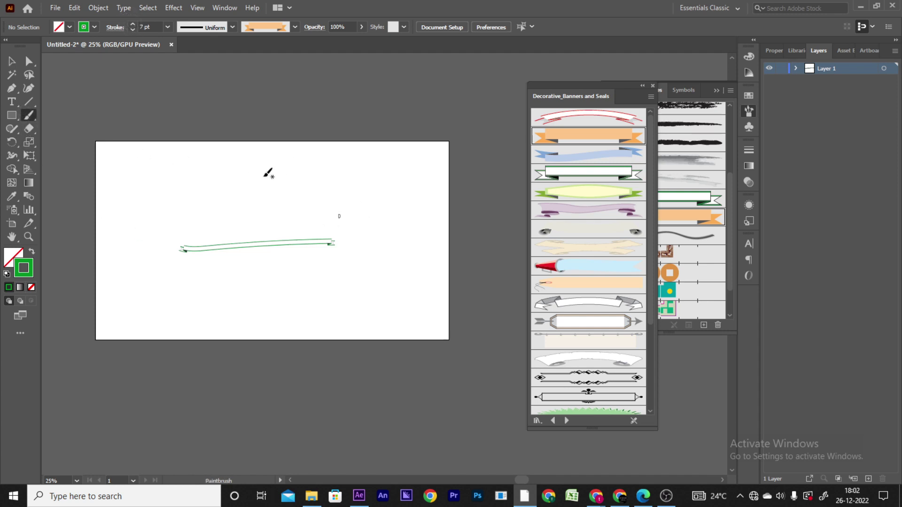
pyautogui.moveTo(212, 187); pyautogui.dragTo(309, 175)
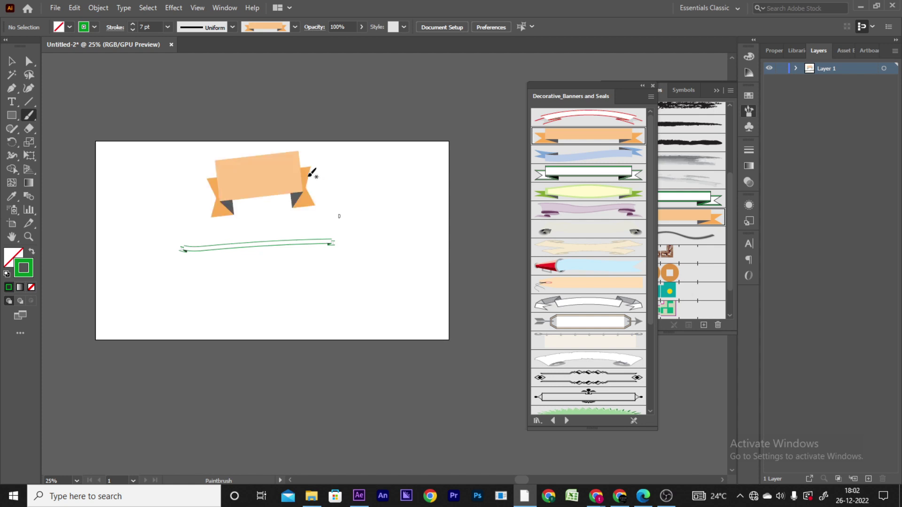
pyautogui.moveTo(161, 203); pyautogui.dragTo(296, 185)
pyautogui.hotkey('ctrl', 'z')
pyautogui.moveTo(149, 297); pyautogui.dragTo(329, 283)
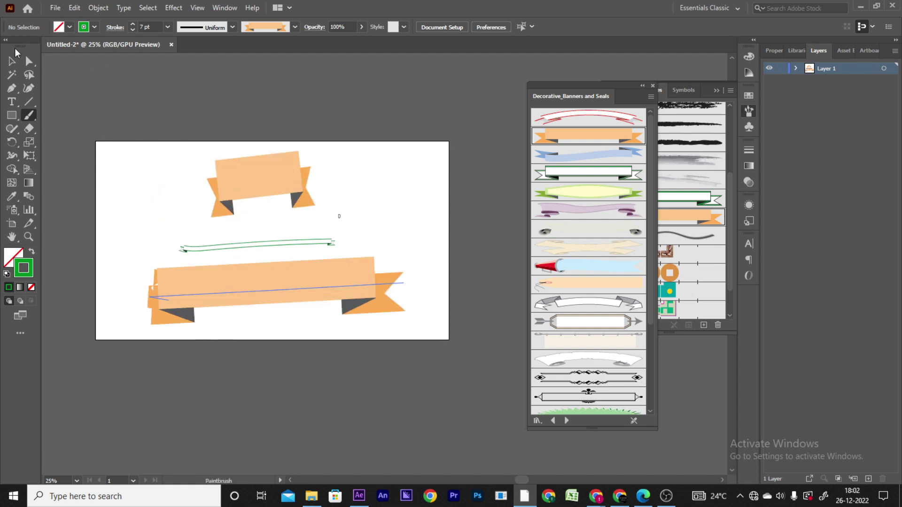
# Step: Select the lower banner and change its stroke colour to a lighter green
pyautogui.click(11, 61)
pyautogui.click(312, 298)
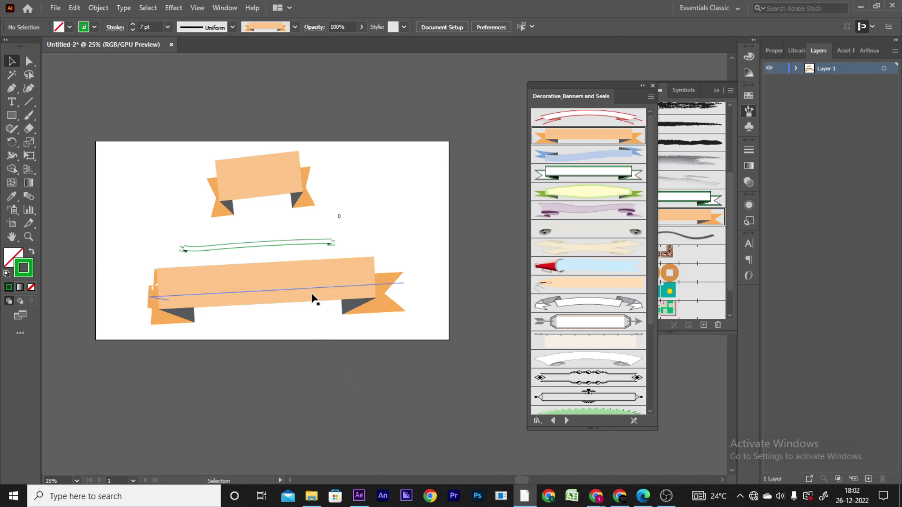
pyautogui.click(295, 27)
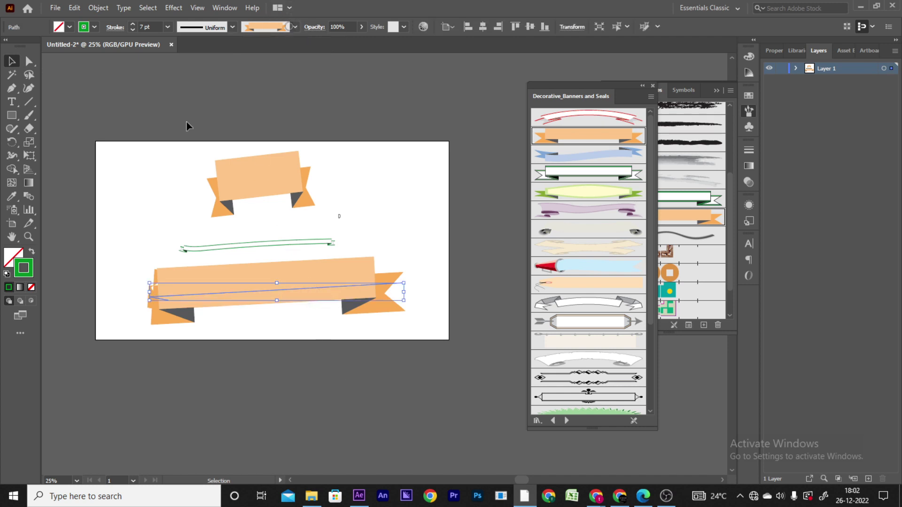
pyautogui.doubleClick(26, 270)
pyautogui.click(554, 288)
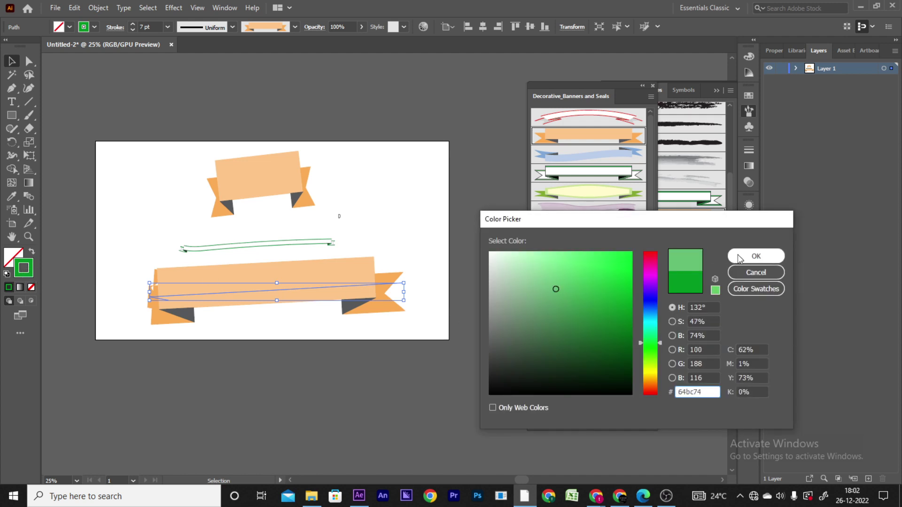
pyautogui.click(755, 256)
# Step: Move the large banner up onto the green line, collapse the library, and select all banners
pyautogui.moveTo(403, 284)
pyautogui.mouseDown()
pyautogui.moveTo(333, 300)
pyautogui.moveTo(342, 283)
pyautogui.mouseUp()
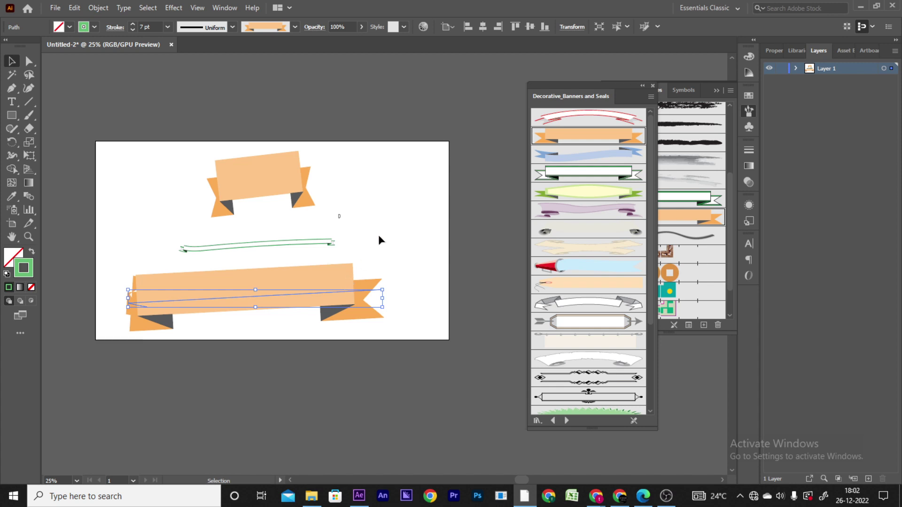
pyautogui.moveTo(362, 314); pyautogui.dragTo(382, 287)
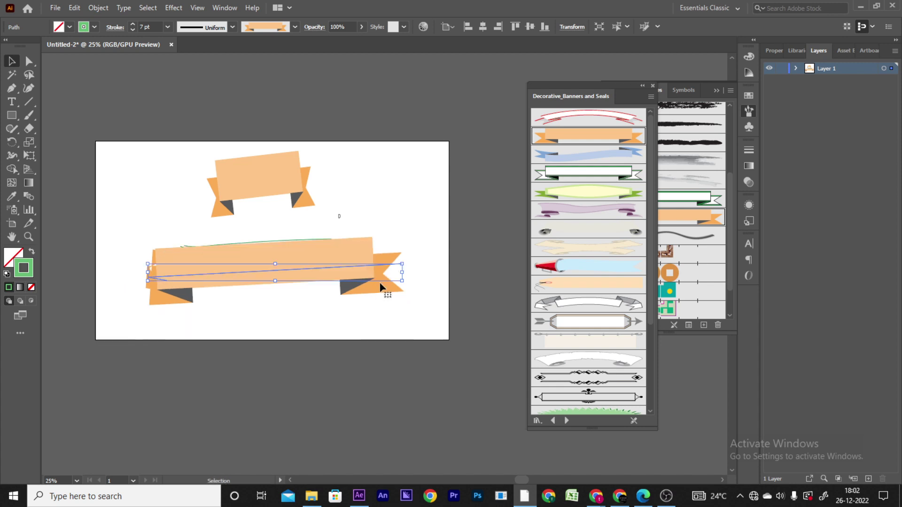
pyautogui.click(428, 233)
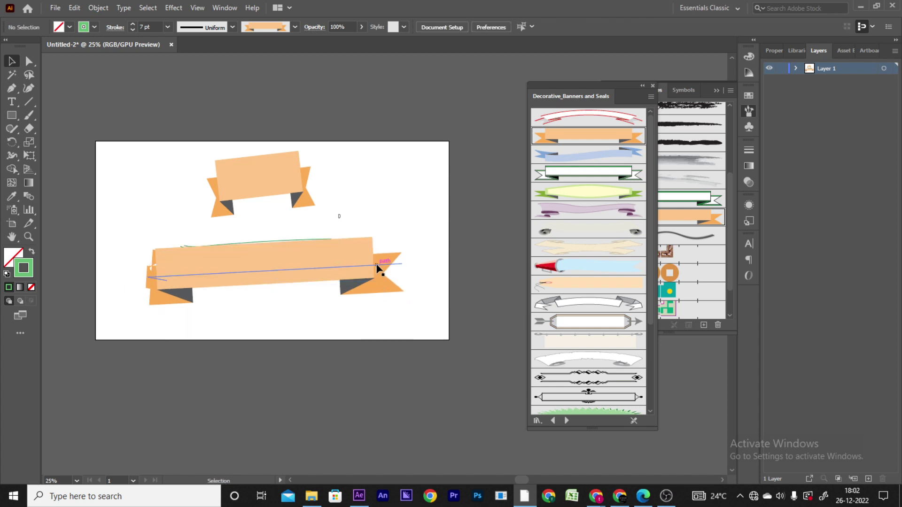
pyautogui.click(642, 85)
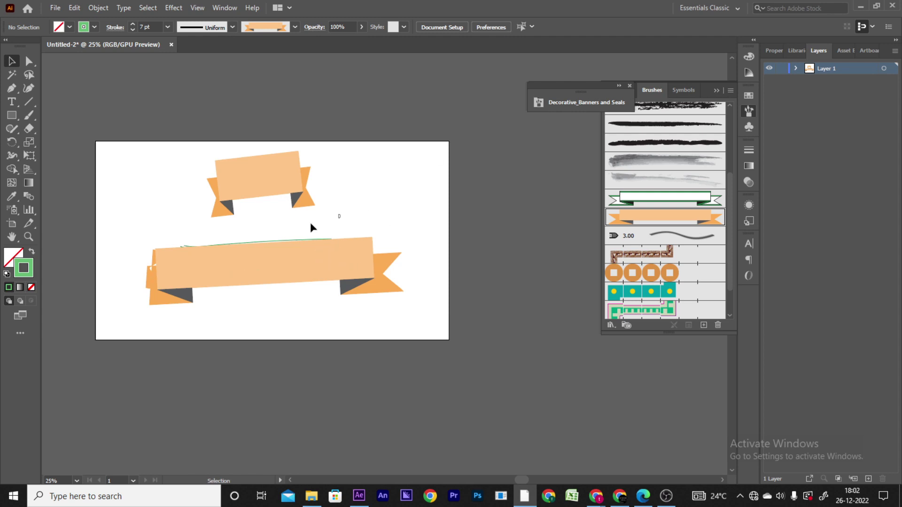
pyautogui.moveTo(195, 144); pyautogui.dragTo(408, 328)
# Step: Delete the banners and draw a small square of about 63 px
pyautogui.press('Delete')
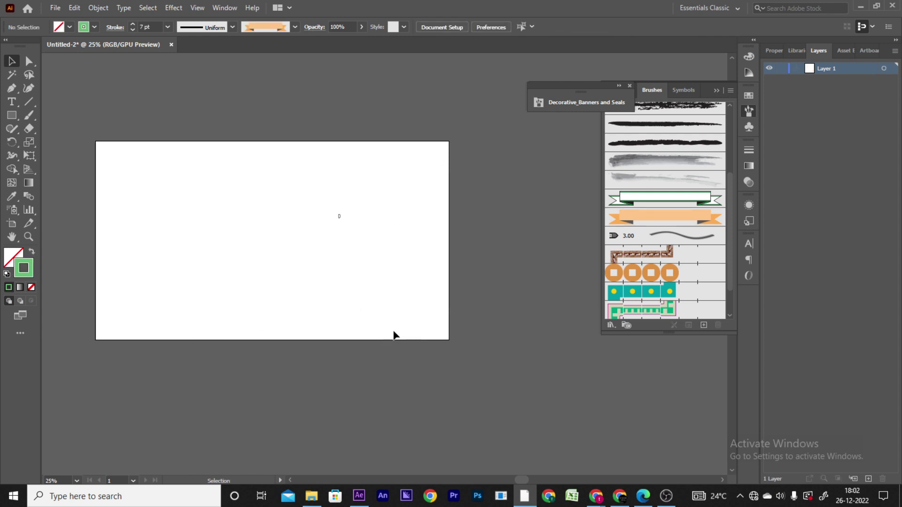
pyautogui.click(12, 116)
pyautogui.moveTo(189, 215); pyautogui.dragTo(197, 224)
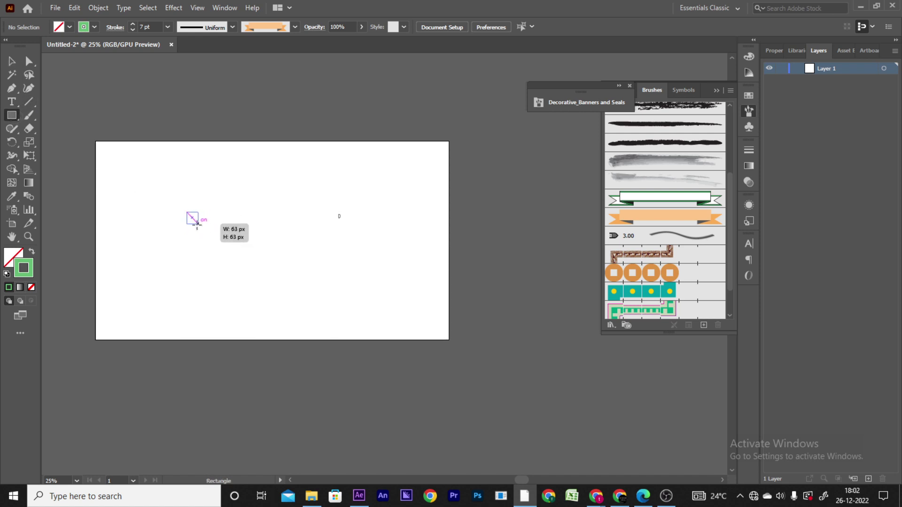
# Step: Change the square's outline colour from green to black
pyautogui.press('v')
pyautogui.click(212, 235)
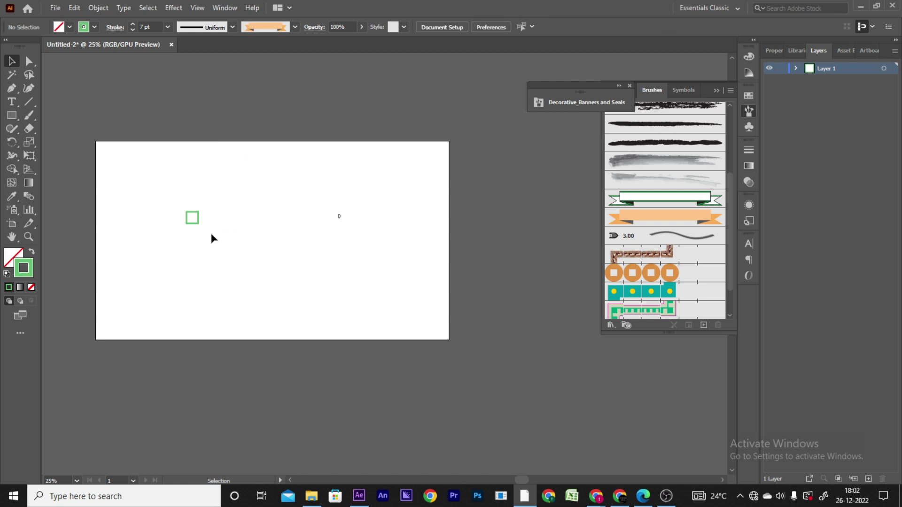
pyautogui.click(94, 29)
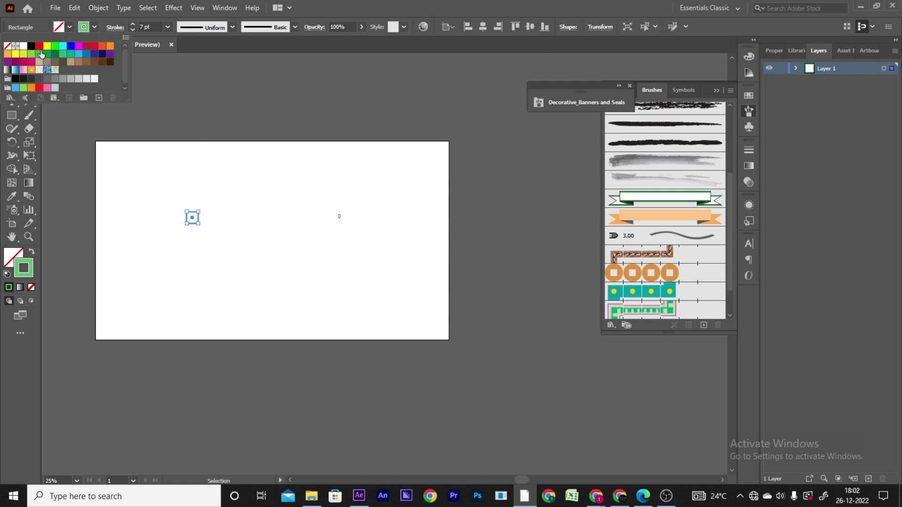
pyautogui.click(31, 47)
pyautogui.click(183, 225)
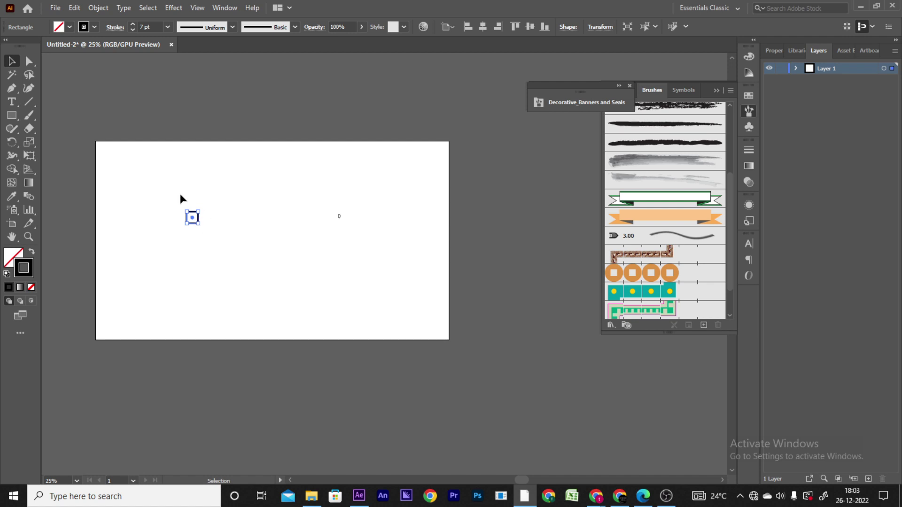
# Step: Zoom in and duplicate the diamond into a row of seven evenly spaced diamonds
pyautogui.hotkey('ctrl', '+')
pyautogui.hotkey('ctrl', '+')
pyautogui.moveTo(394, 336)
pyautogui.mouseDown()
pyautogui.moveTo(239, 173)
pyautogui.moveTo(269, 133)
pyautogui.mouseUp()
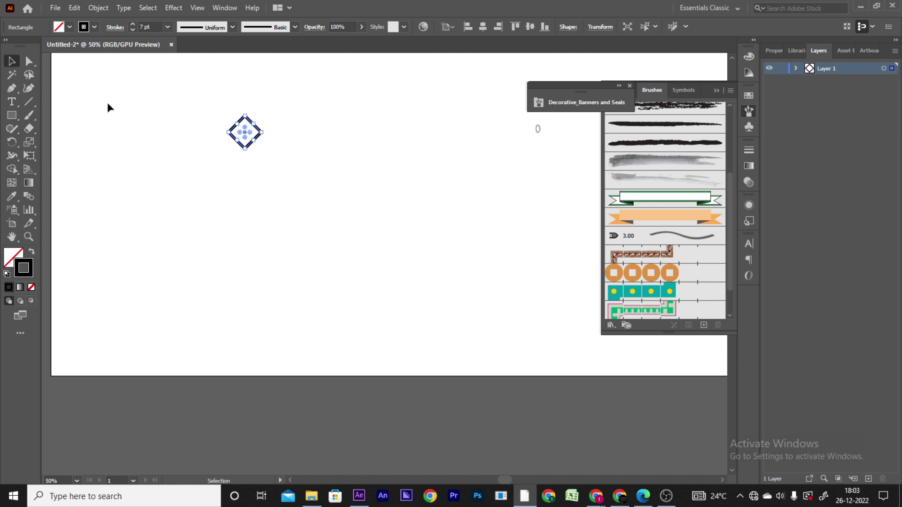
pyautogui.click(147, 132)
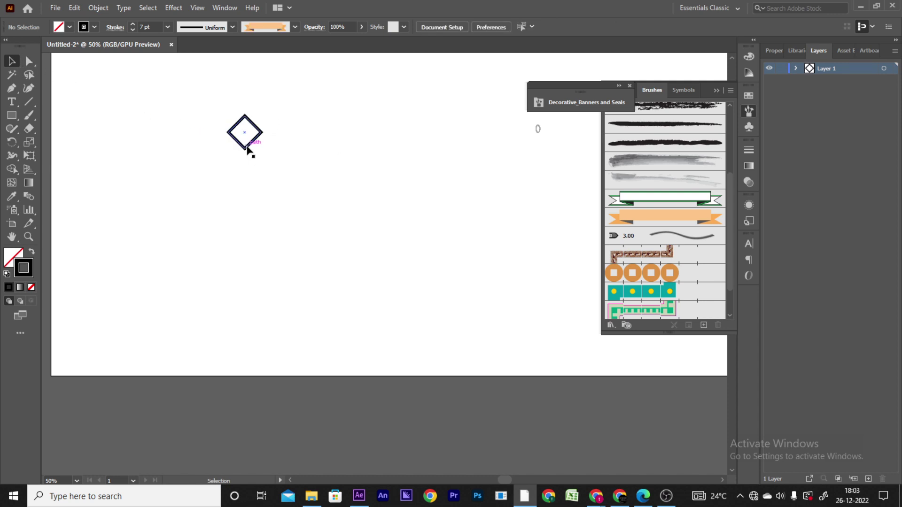
pyautogui.moveTo(247, 149); pyautogui.dragTo(291, 149)
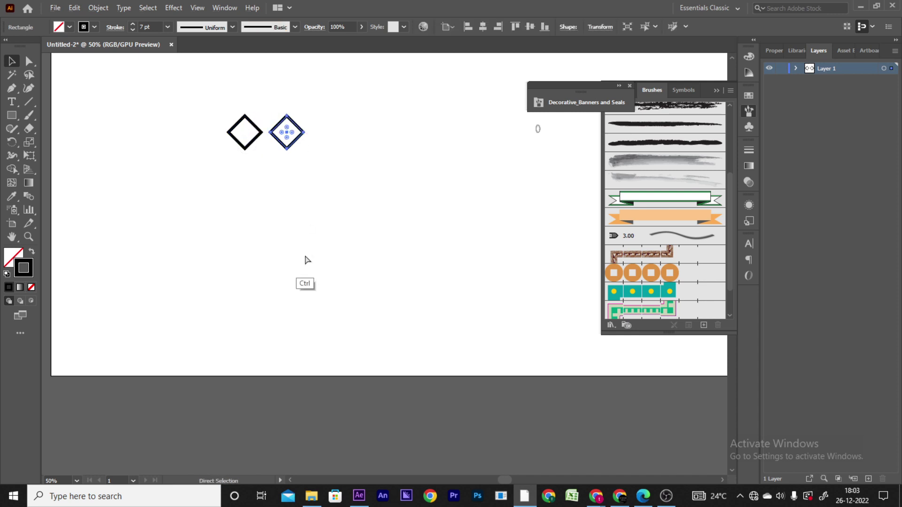
pyautogui.hotkey('ctrl', 'd')
pyautogui.hotkey('ctrl', 'd')
pyautogui.hotkey('ctrl', 'd')
pyautogui.hotkey('ctrl', 'd')
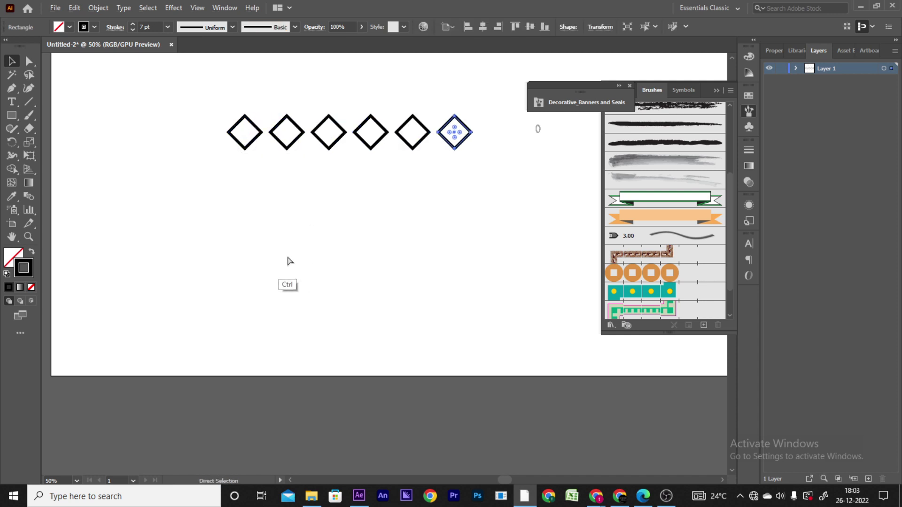
pyautogui.hotkey('ctrl', 'd')
pyautogui.moveTo(335, 211); pyautogui.dragTo(300, 260)
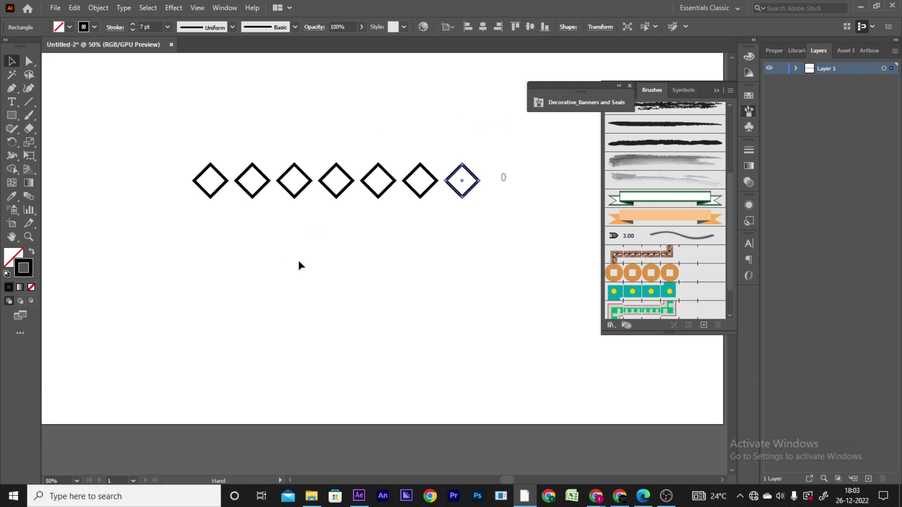
pyautogui.click(317, 242)
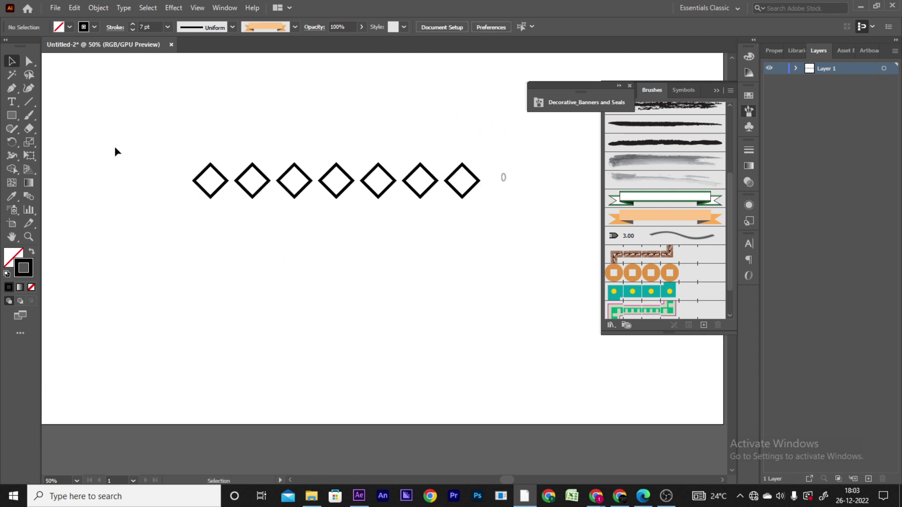
pyautogui.moveTo(11, 115); pyautogui.dragTo(53, 143)
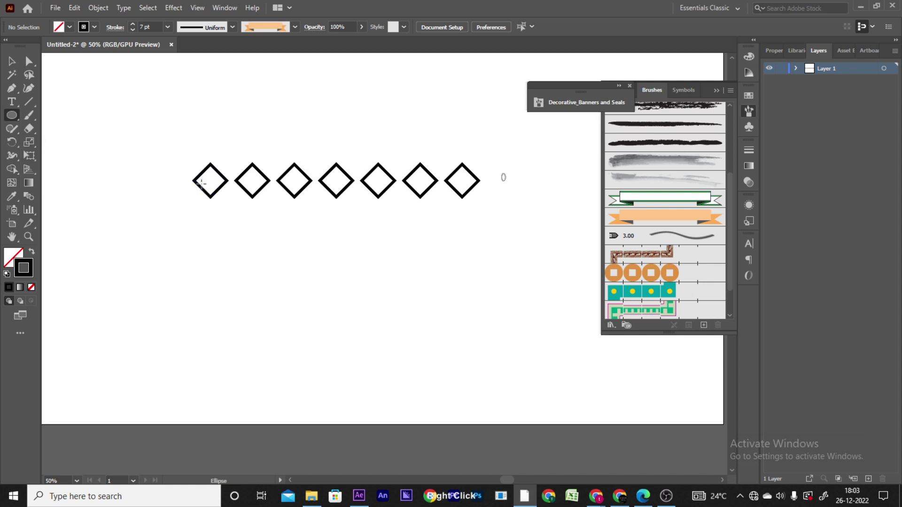
# Step: Draw a 28 px circle in the first diamond, copy it into all seven, and select the row
pyautogui.moveTo(204, 179); pyautogui.dragTo(211, 185)
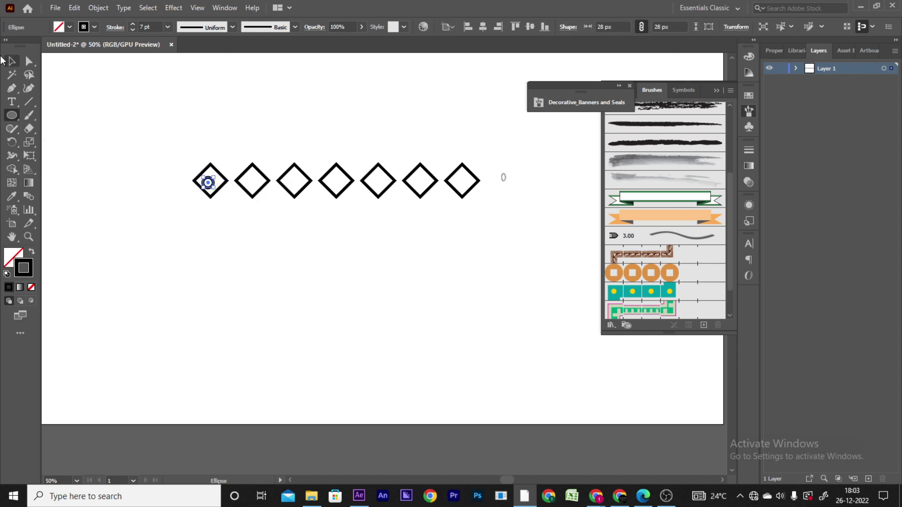
pyautogui.click(12, 61)
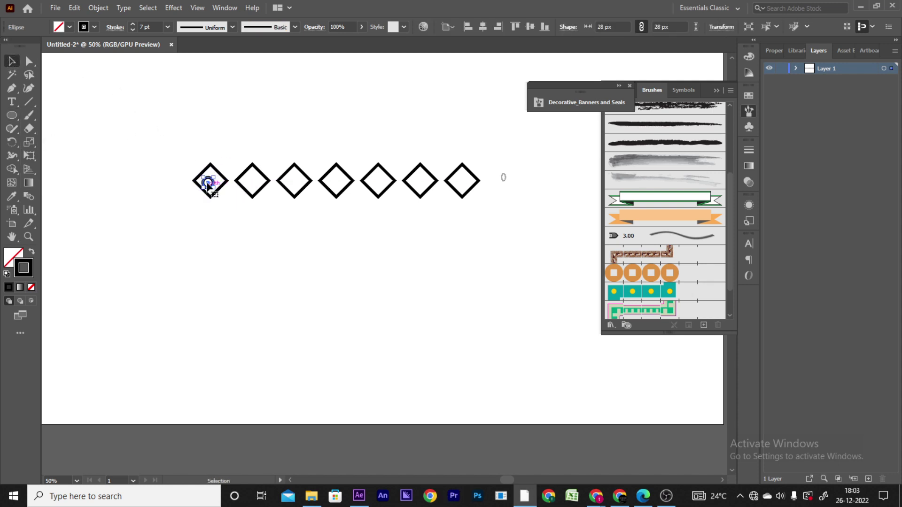
pyautogui.moveTo(207, 185); pyautogui.dragTo(252, 182)
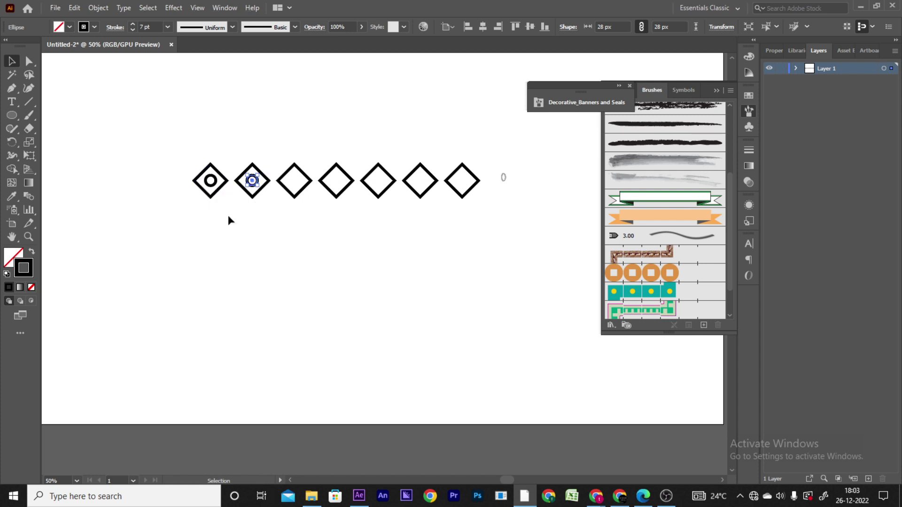
pyautogui.hotkey('ctrl', 'd')
pyautogui.hotkey('ctrl', 'd')
pyautogui.hotkey('ctrl', 'd')
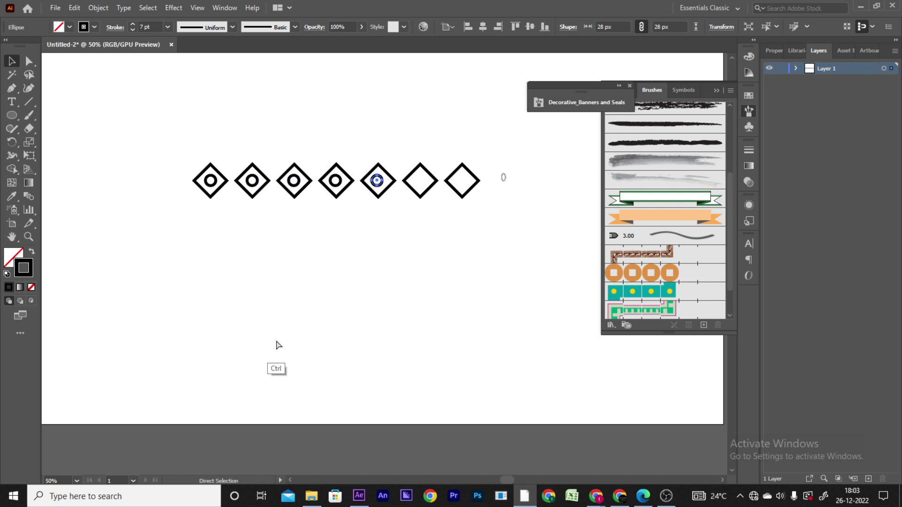
pyautogui.hotkey('ctrl', 'd')
pyautogui.hotkey('ctrl', 'd')
pyautogui.click(278, 334)
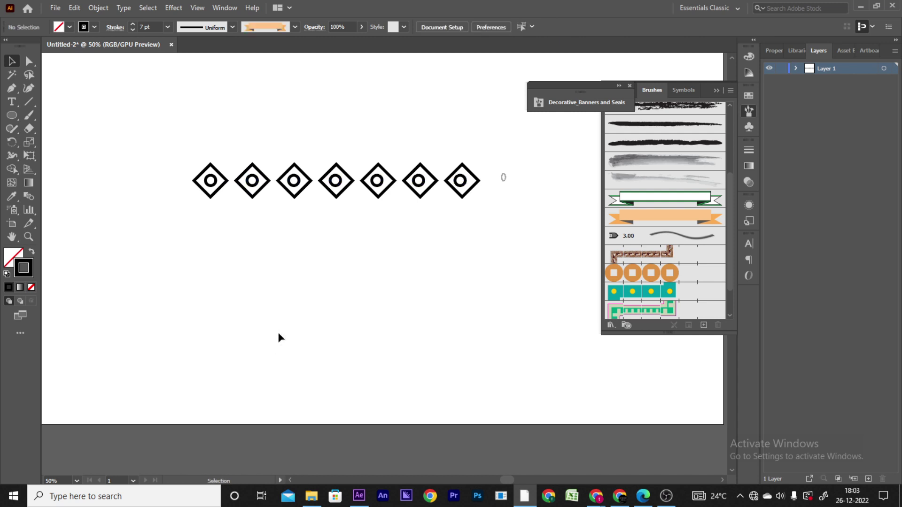
pyautogui.moveTo(140, 87); pyautogui.dragTo(410, 296)
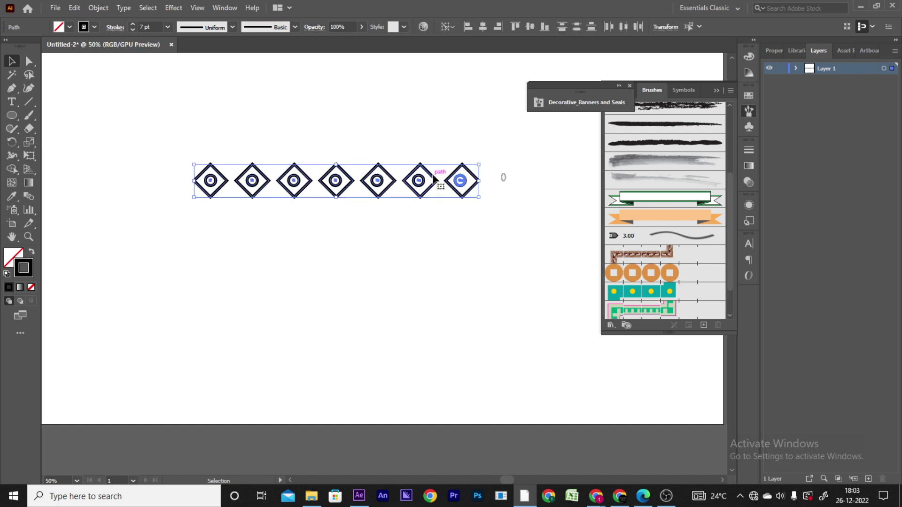
# Step: Reselect the seven diamond-and-circle motifs and drag them into the Brushes panel
pyautogui.moveTo(432, 173); pyautogui.dragTo(702, 328)
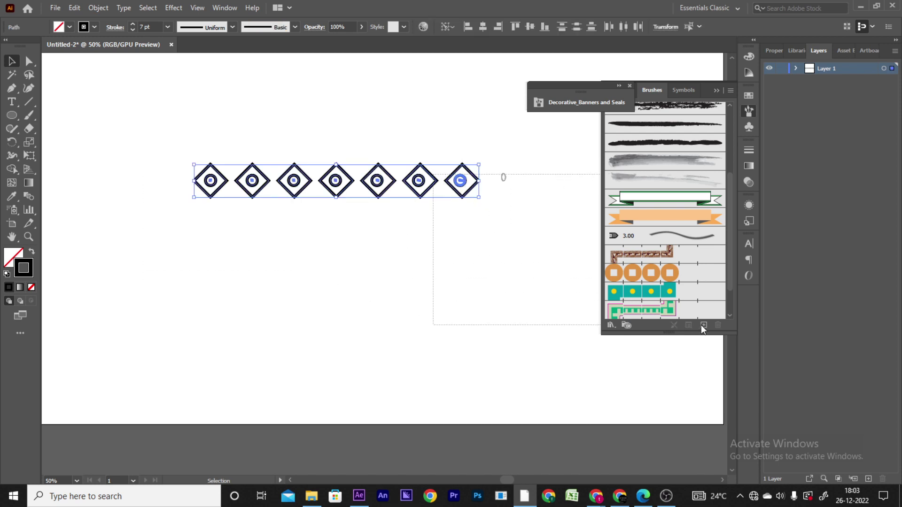
pyautogui.moveTo(702, 327); pyautogui.dragTo(703, 326)
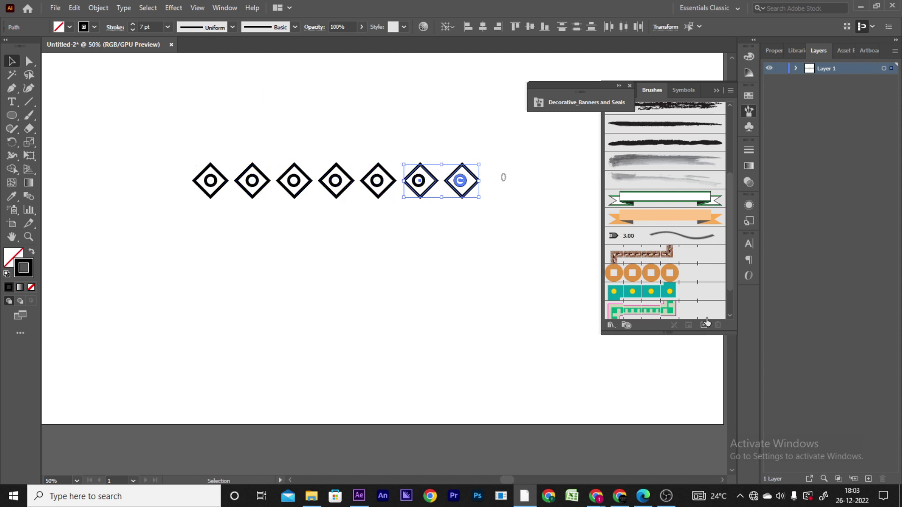
pyautogui.click(537, 257)
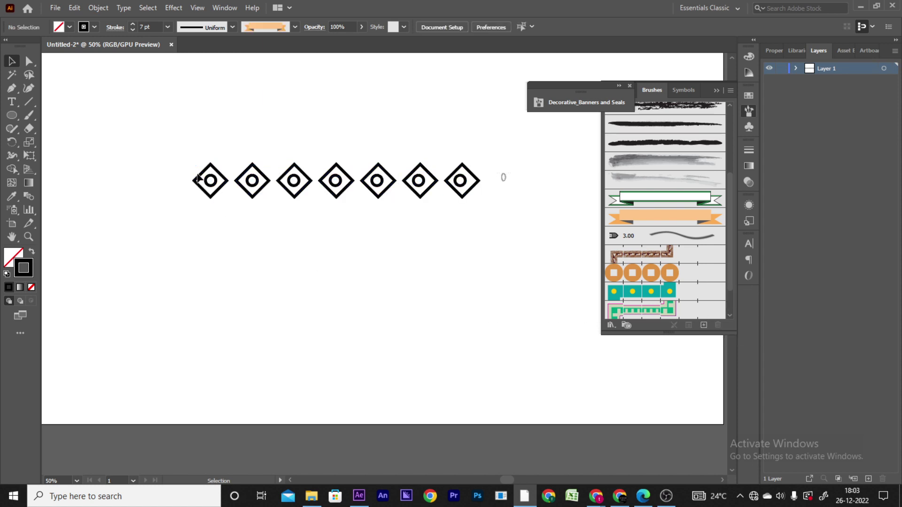
pyautogui.moveTo(161, 134)
pyautogui.mouseDown()
pyautogui.moveTo(426, 275)
pyautogui.moveTo(451, 263)
pyautogui.mouseUp()
pyautogui.moveTo(461, 180)
pyautogui.mouseDown()
pyautogui.moveTo(646, 311)
pyautogui.moveTo(706, 324)
pyautogui.mouseUp()
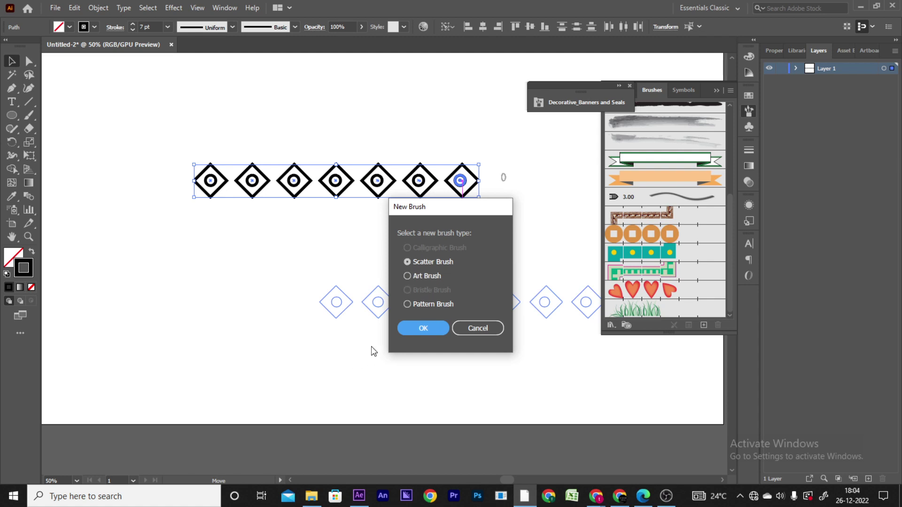
# Step: Create it as a Pattern Brush with 106% scale, leaving the side tile unchanged
pyautogui.click(408, 305)
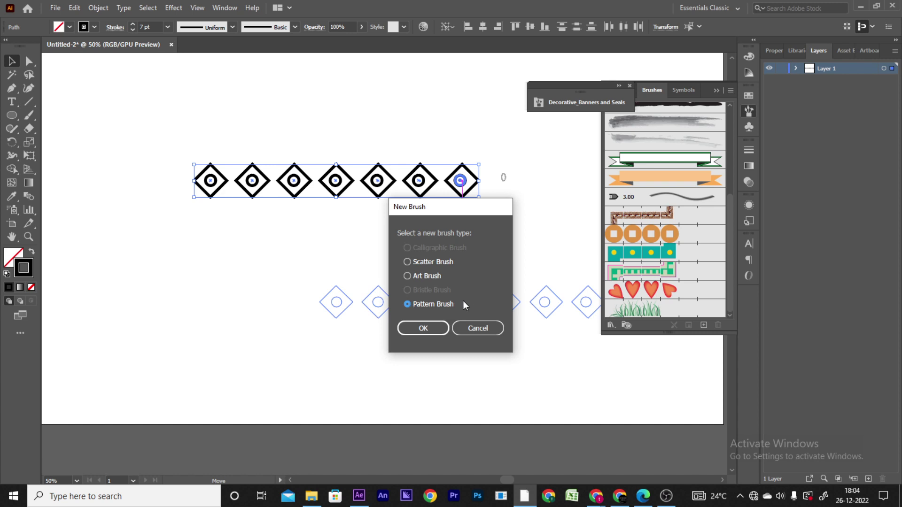
pyautogui.click(428, 329)
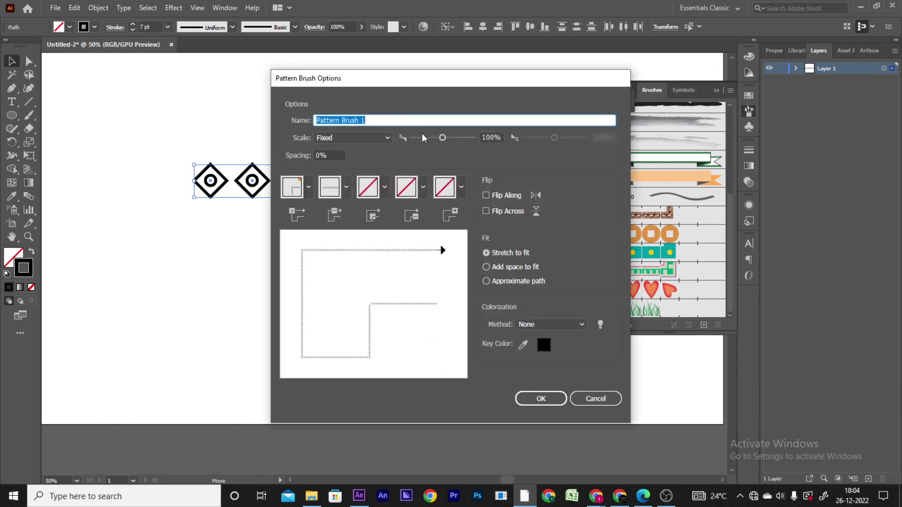
pyautogui.moveTo(442, 137); pyautogui.dragTo(445, 150)
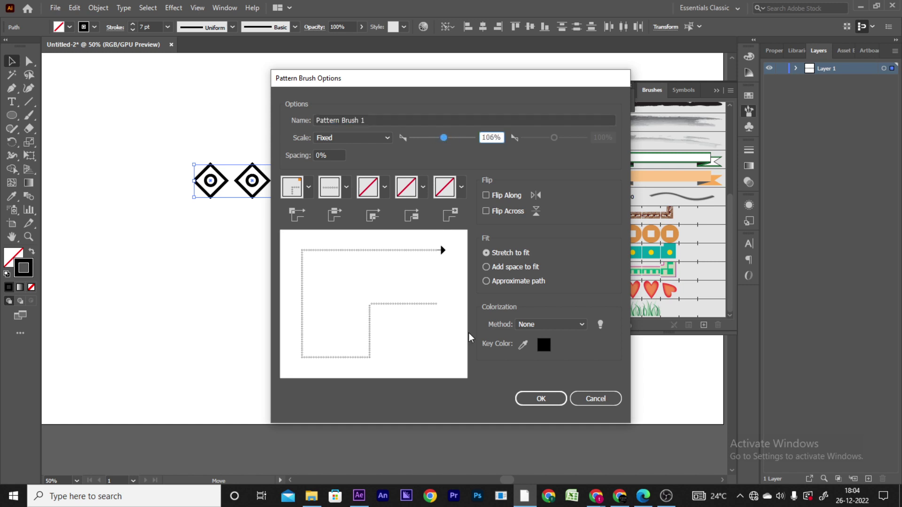
pyautogui.click(523, 345)
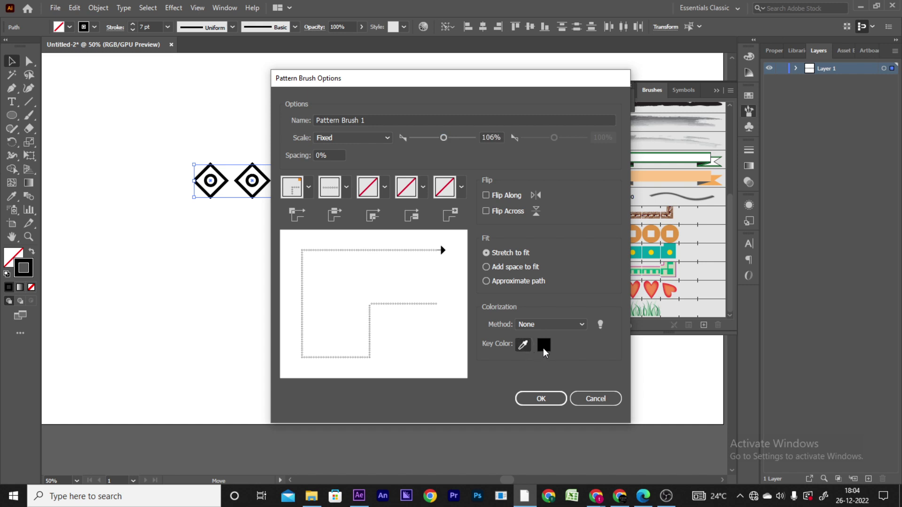
pyautogui.click(347, 187)
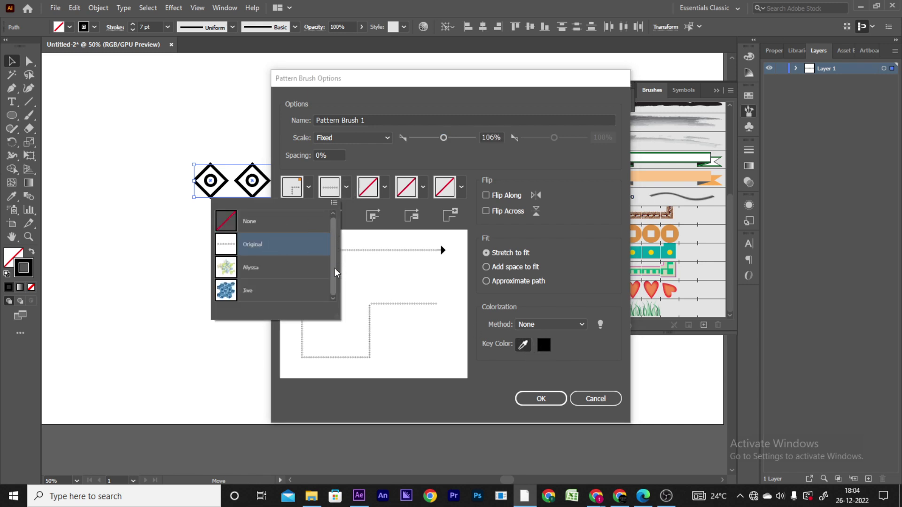
pyautogui.click(357, 239)
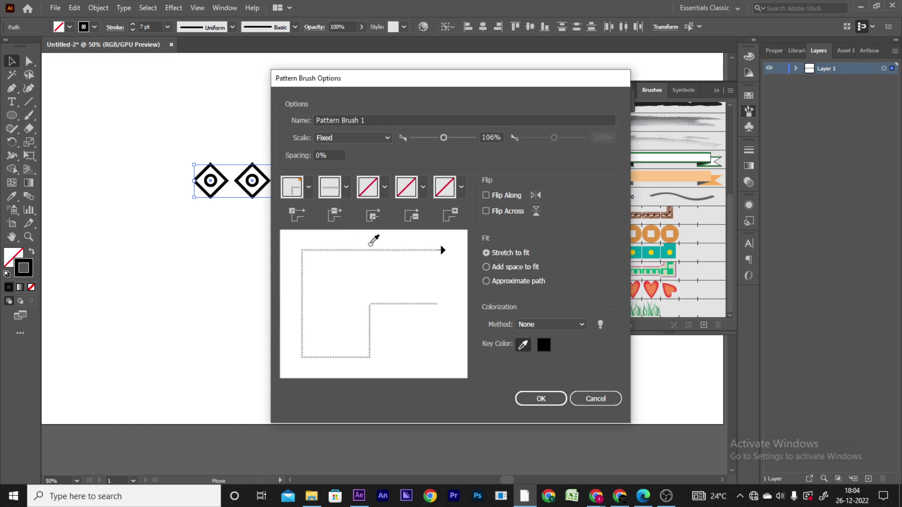
pyautogui.click(541, 399)
pyautogui.click(465, 296)
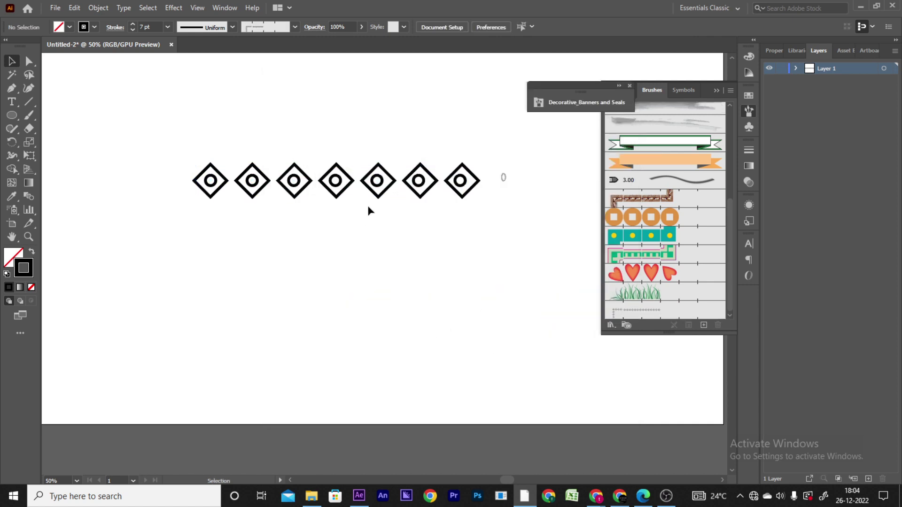
# Step: With Pattern Brush 1, paint a curved and a vertical stroke, zoomed out to 25%
pyautogui.moveTo(726, 226); pyautogui.dragTo(728, 136)
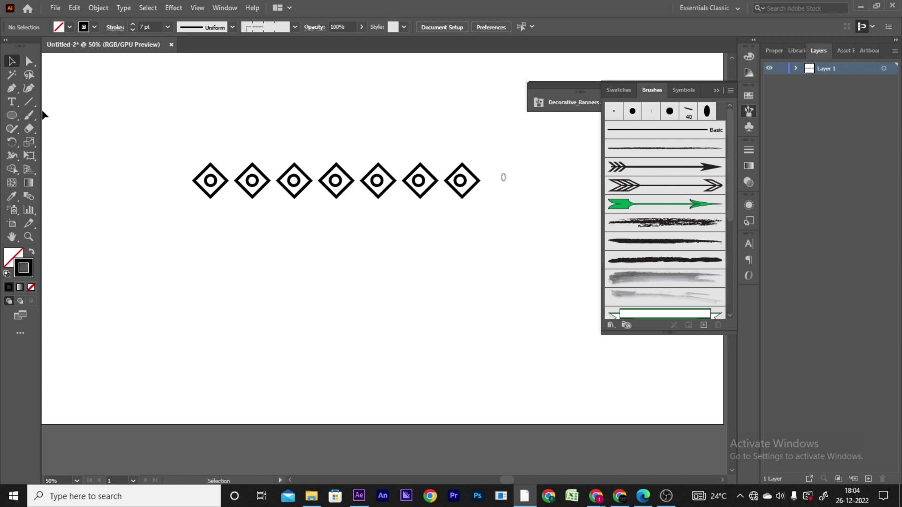
pyautogui.click(29, 115)
pyautogui.moveTo(164, 270); pyautogui.dragTo(447, 347)
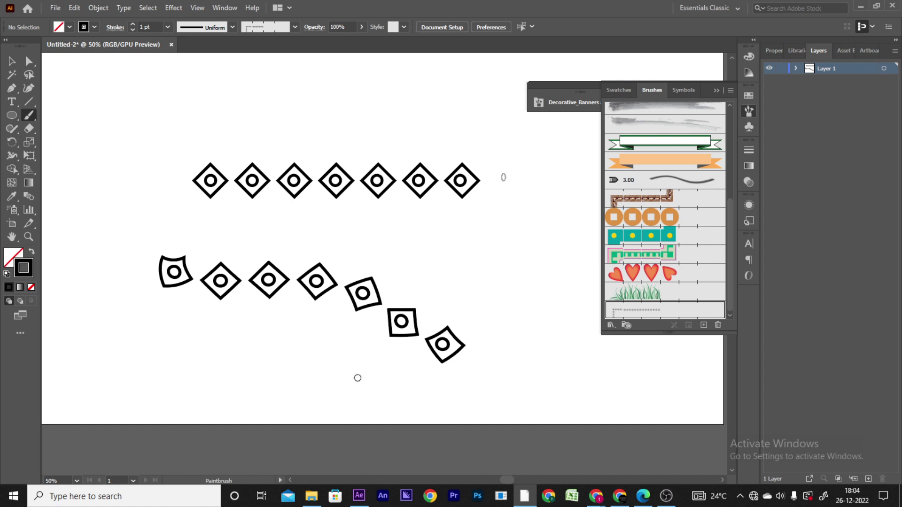
pyautogui.scroll(-2, 357, 378)
pyautogui.moveTo(353, 329); pyautogui.dragTo(255, 209)
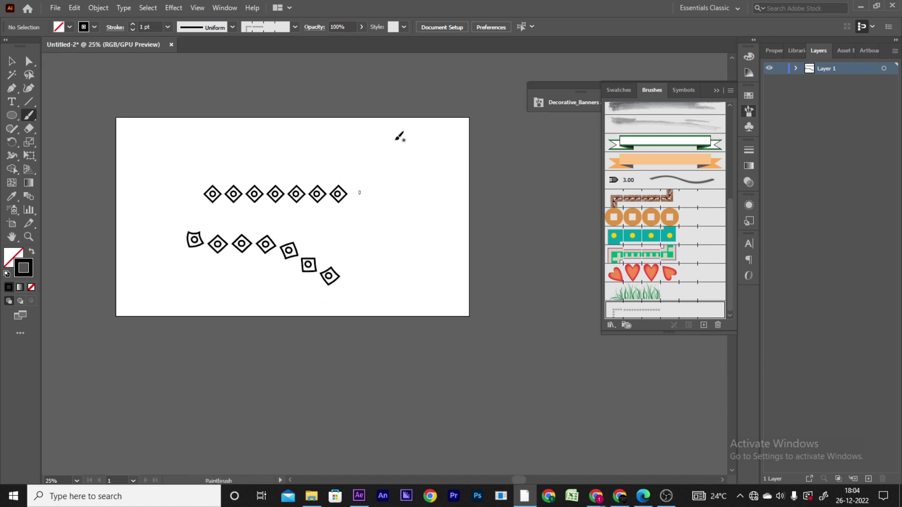
pyautogui.moveTo(398, 138); pyautogui.dragTo(409, 267)
pyautogui.moveTo(394, 133)
pyautogui.mouseDown()
pyautogui.moveTo(462, 130)
pyautogui.moveTo(450, 269)
pyautogui.moveTo(466, 275)
pyautogui.mouseUp()
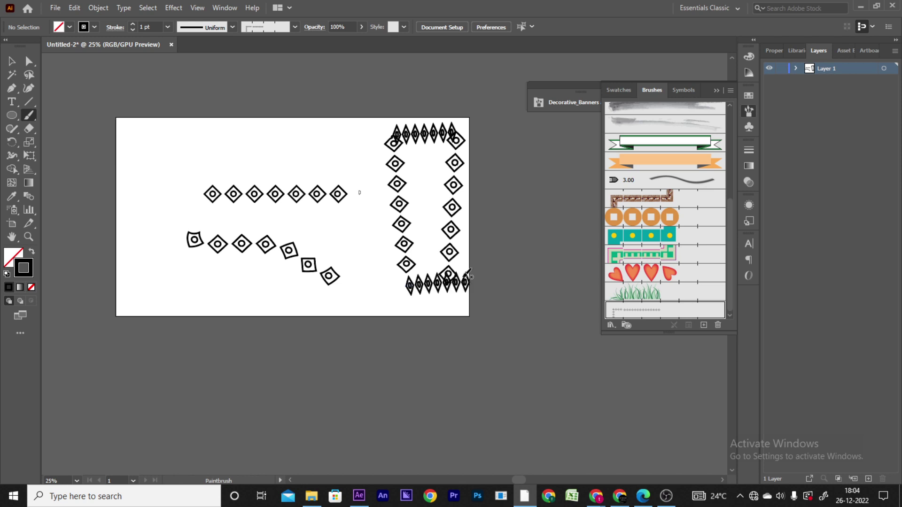
pyautogui.hotkey('ctrl', 'z')
pyautogui.hotkey('ctrl', 'z')
pyautogui.hotkey('ctrl', 'z')
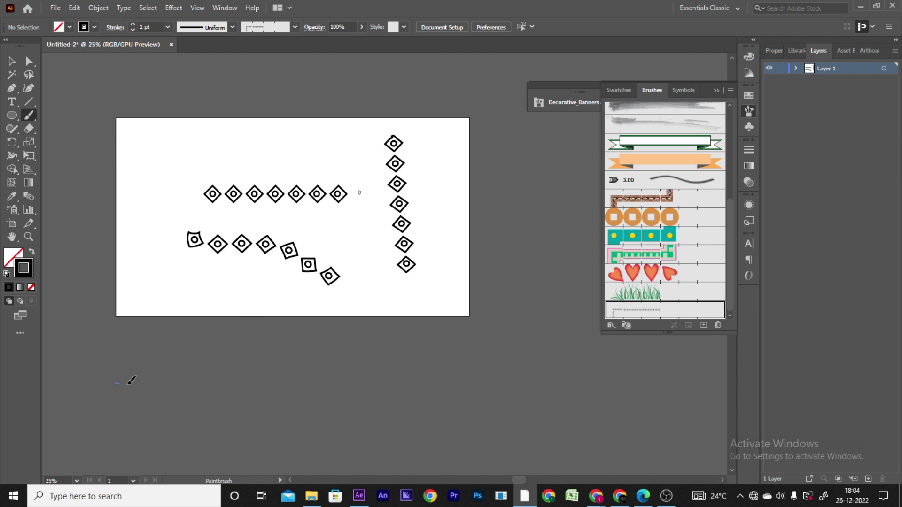
# Step: Paint a long straight diamond stroke below the artboard, then select the wavy stroke
pyautogui.moveTo(130, 382); pyautogui.dragTo(534, 382)
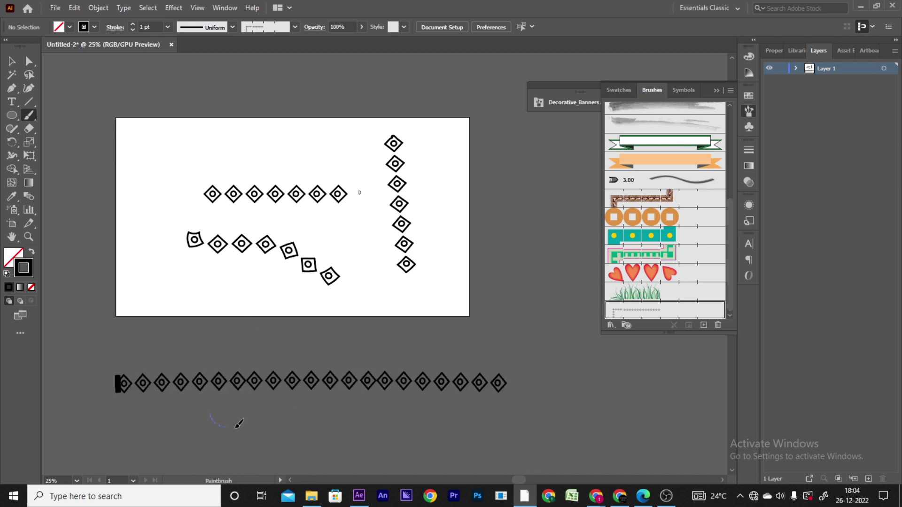
pyautogui.moveTo(213, 420); pyautogui.dragTo(444, 397)
pyautogui.hotkey('ctrl', 'z')
pyautogui.click(12, 61)
pyautogui.moveTo(172, 218); pyautogui.dragTo(317, 303)
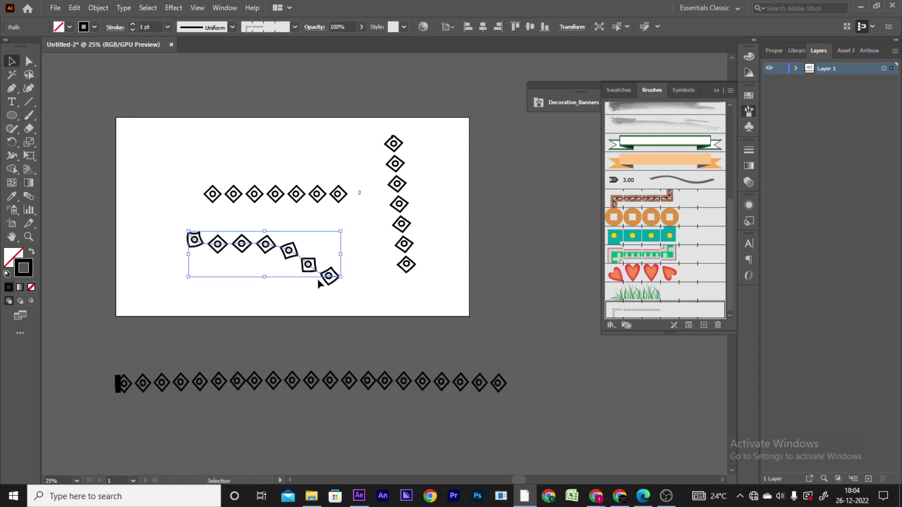